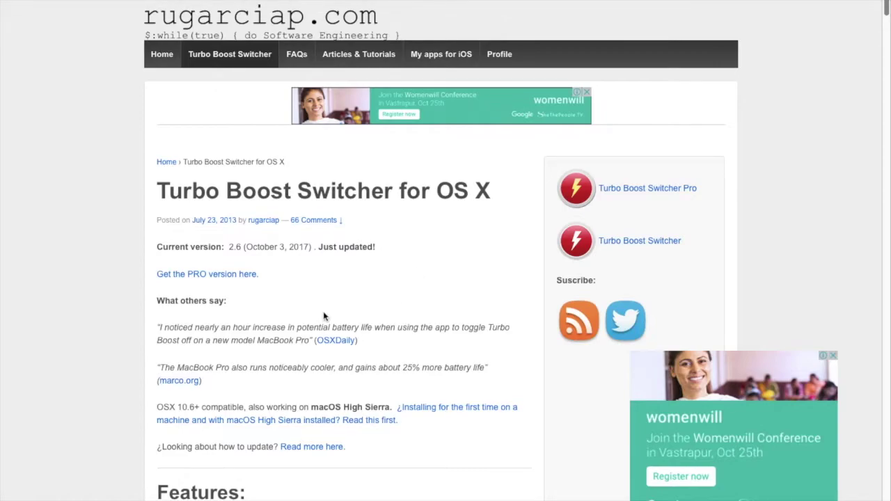
Read through the Turbo Boost Switcher page, covering its features, setting examples and installation instructions.
{"action": "scroll", "coordinate": [305, 325], "scroll_direction": "down", "scroll_amount": 10}
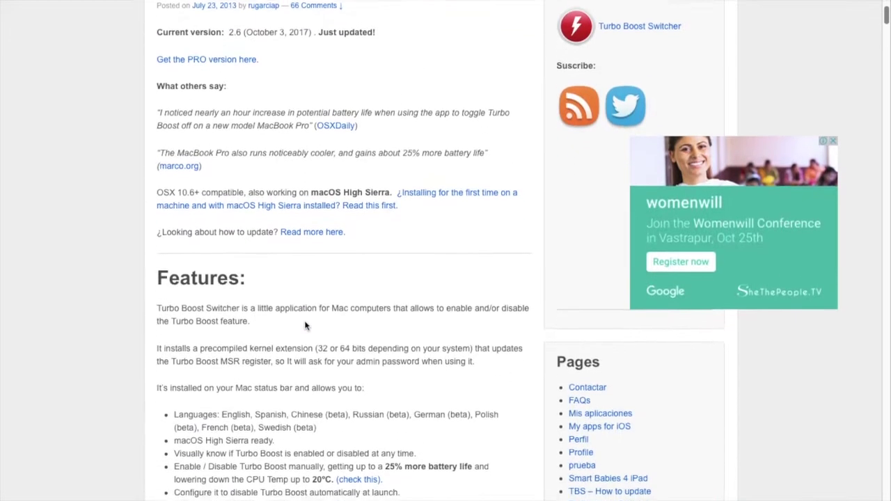
{"action": "scroll", "coordinate": [305, 326], "scroll_direction": "down", "scroll_amount": 5}
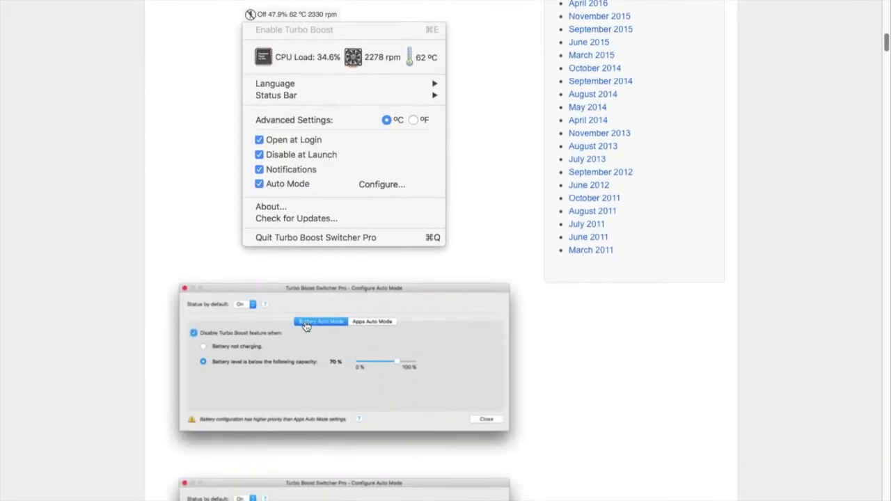
{"action": "scroll", "coordinate": [305, 325], "scroll_direction": "up", "scroll_amount": 10}
{"action": "scroll", "coordinate": [306, 327], "scroll_direction": "up", "scroll_amount": 5}
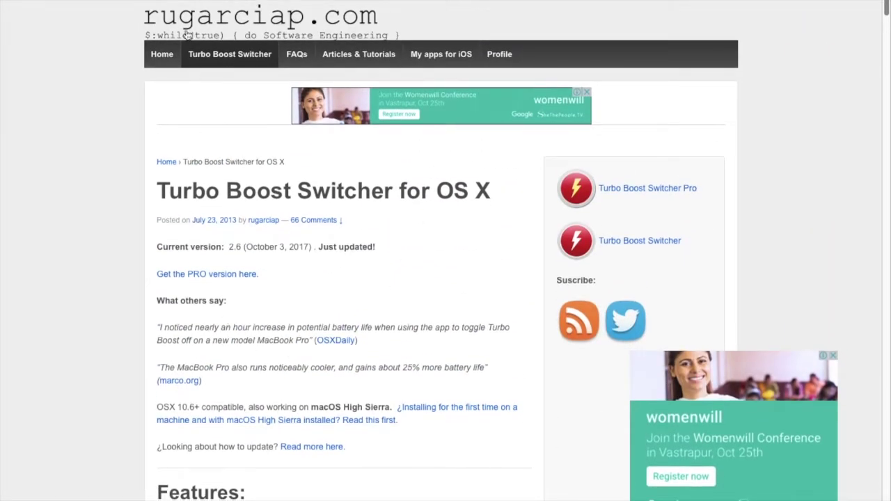
{"action": "scroll", "coordinate": [240, 220], "scroll_direction": "down", "scroll_amount": 15}
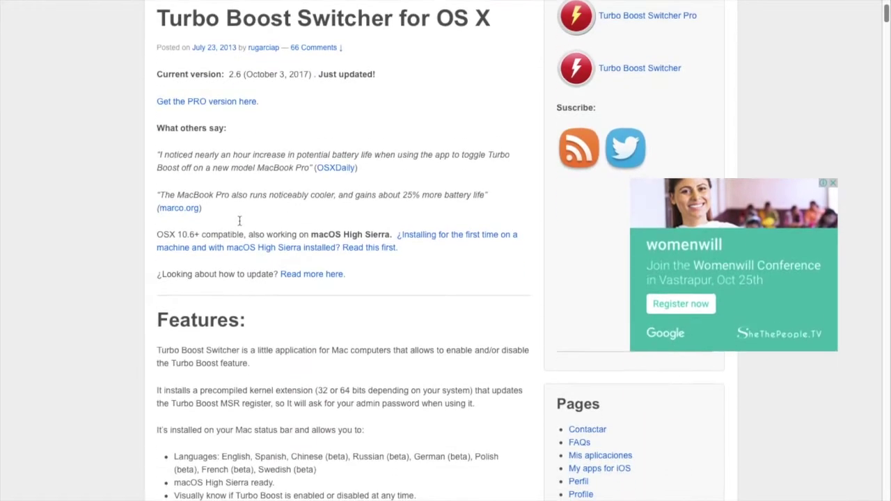
{"action": "scroll", "coordinate": [240, 220], "scroll_direction": "down", "scroll_amount": 15}
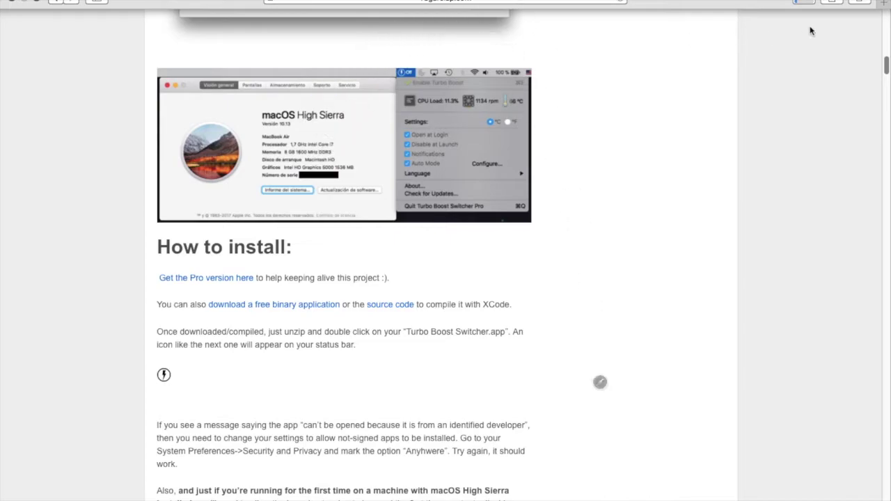
Open the downloaded Turbo+Boost+Switcher_2 folder from the browser's downloads and reposition its window.
{"action": "left_click", "coordinate": [803, 4]}
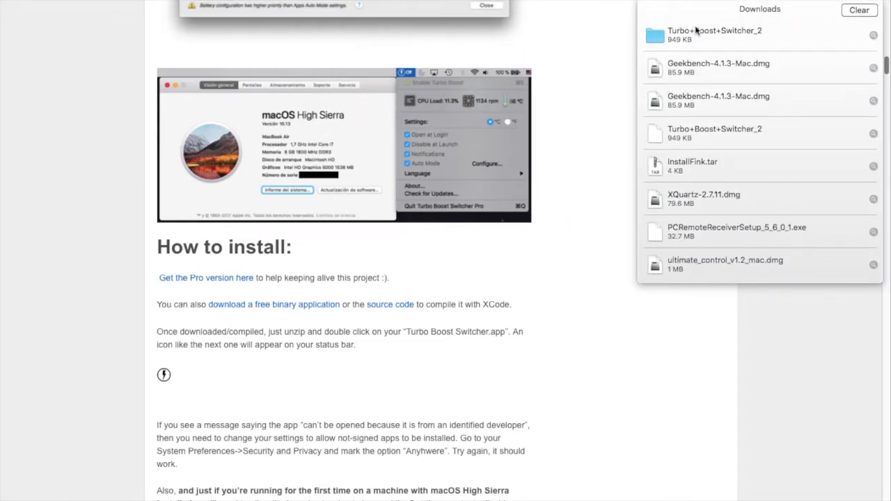
{"action": "double_click", "coordinate": [695, 31]}
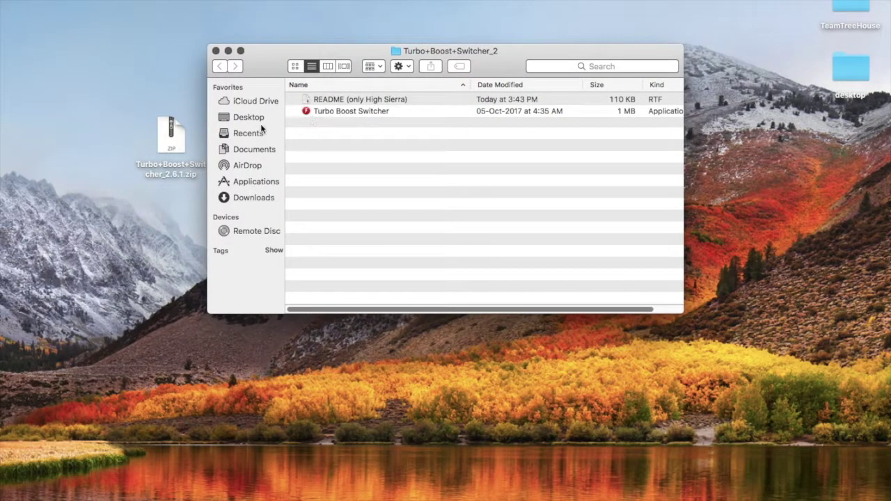
{"action": "left_click_drag", "start_coordinate": [272, 74], "coordinate": [208, 75]}
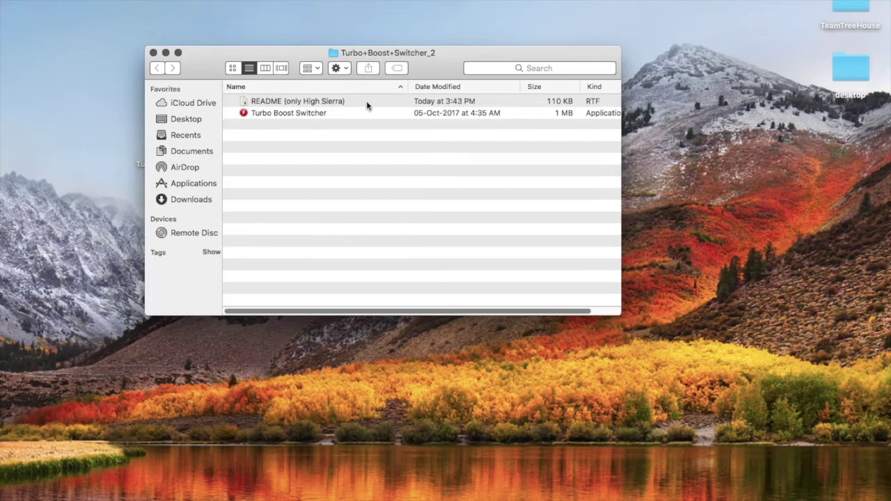
Try to move the Turbo Boost Switcher app into Applications, stop the replacement of the existing copy, and close the folder.
{"action": "left_click", "coordinate": [270, 116]}
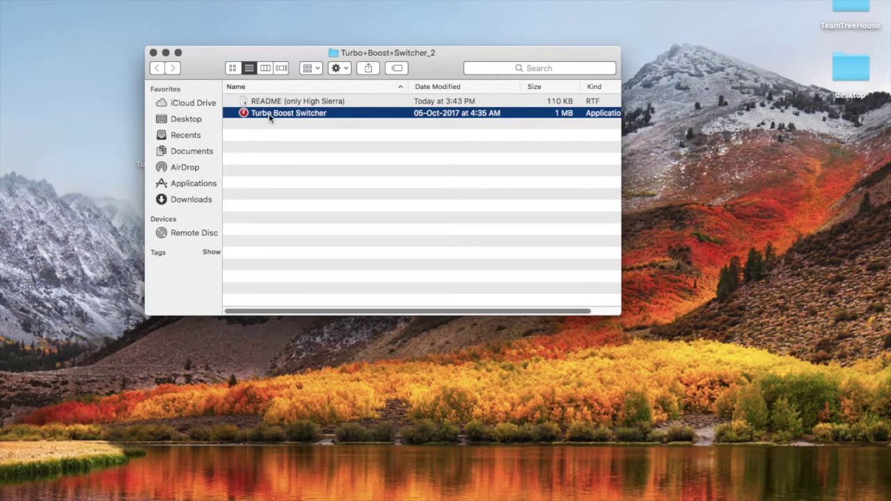
{"action": "left_click_drag", "start_coordinate": [270, 116], "coordinate": [202, 183]}
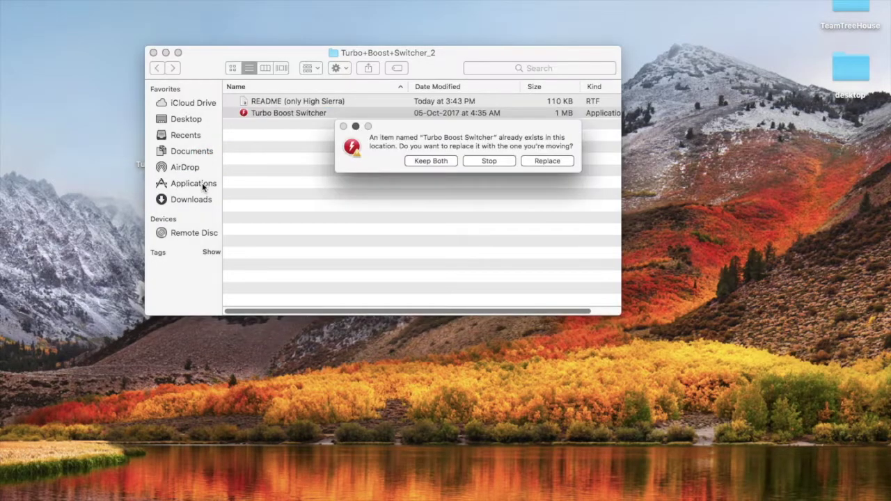
{"action": "left_click", "coordinate": [491, 162]}
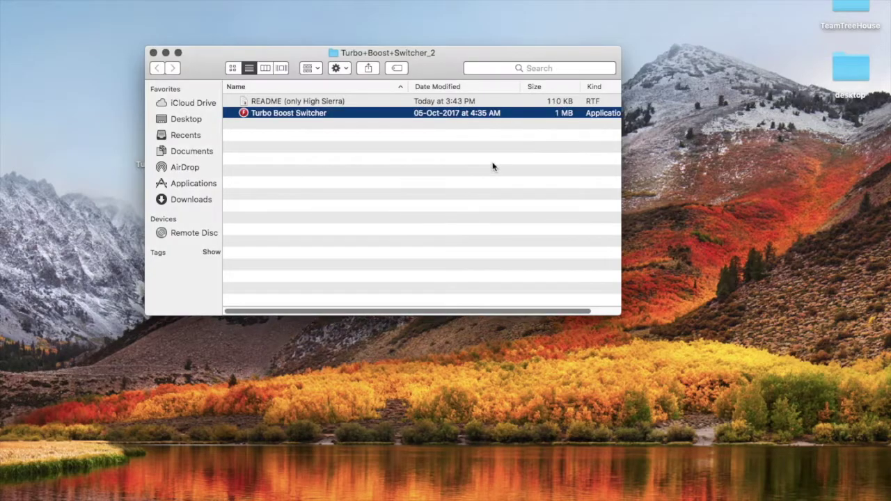
{"action": "left_click", "coordinate": [153, 53]}
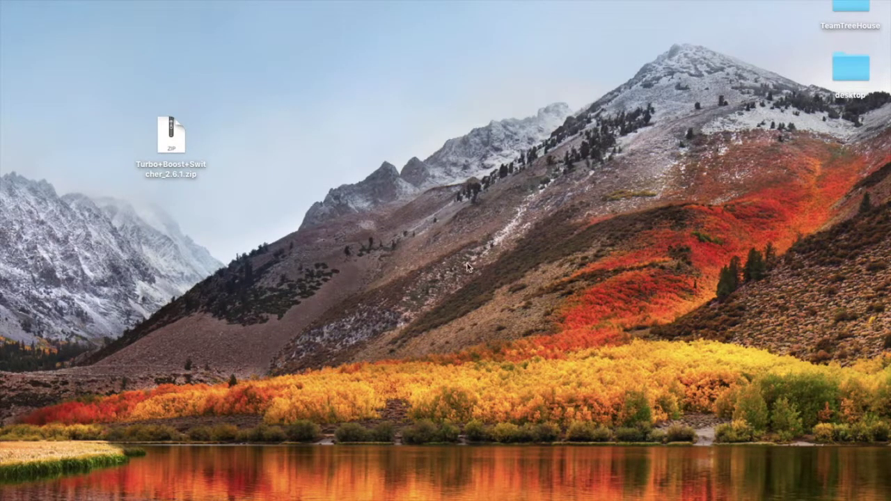
Launch Turbo Boost Switcher from the second page of Launchpad.
{"action": "key", "text": "F4"}
{"action": "key", "text": "Escape"}
{"action": "scroll", "coordinate": [575, 206], "scroll_direction": "right", "scroll_amount": 3}
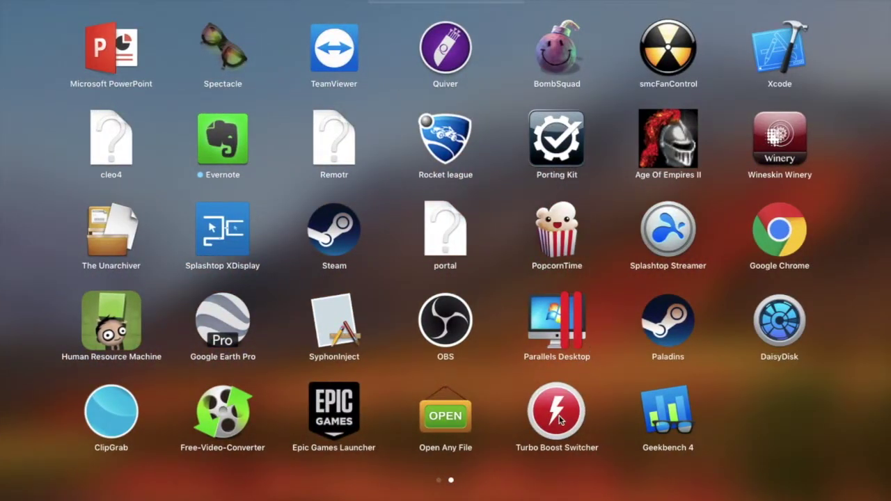
{"action": "left_click", "coordinate": [560, 418]}
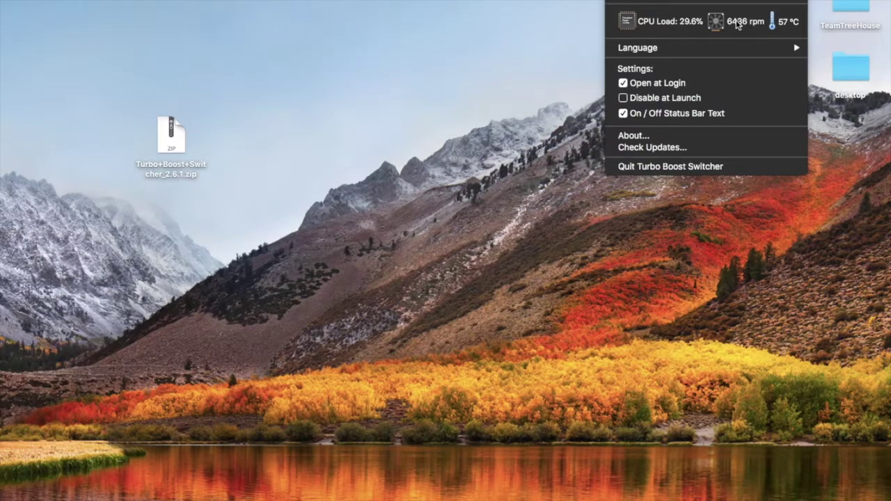
Turn Turbo Boost Switcher's Open at Login and On / Off Status Bar Text settings off and back on.
{"action": "left_click", "coordinate": [628, 84]}
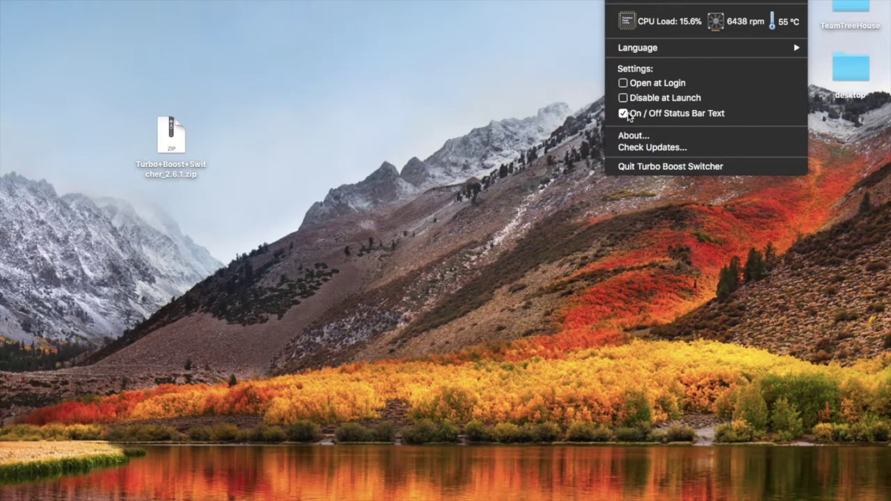
{"action": "left_click", "coordinate": [629, 114]}
{"action": "left_click", "coordinate": [625, 115]}
{"action": "left_click", "coordinate": [623, 84]}
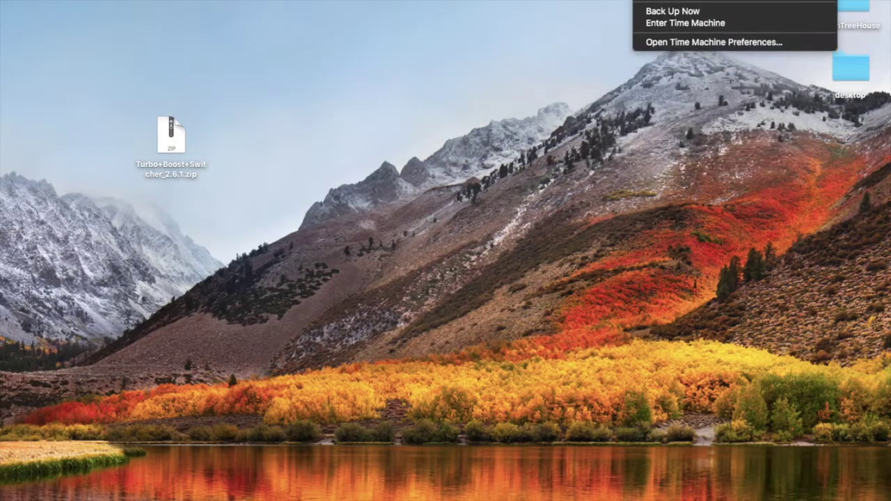
{"action": "left_click", "coordinate": [618, 140]}
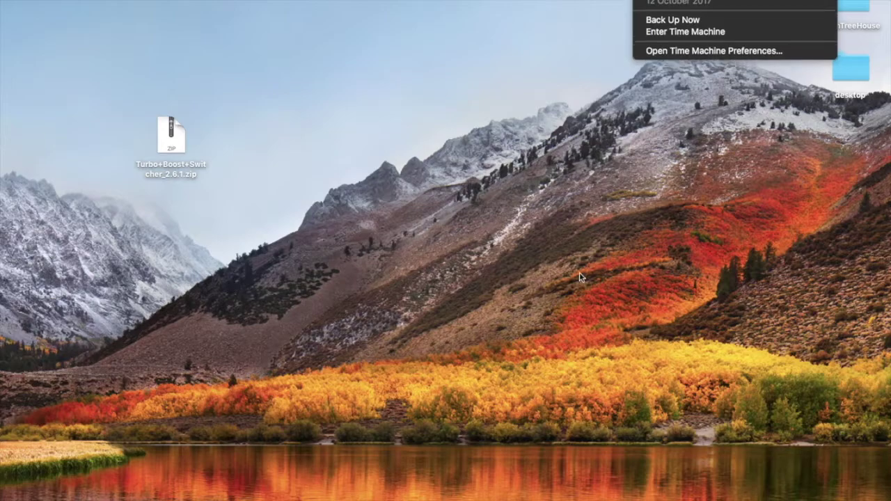
{"action": "left_click", "coordinate": [549, 193]}
{"action": "key", "text": "F4"}
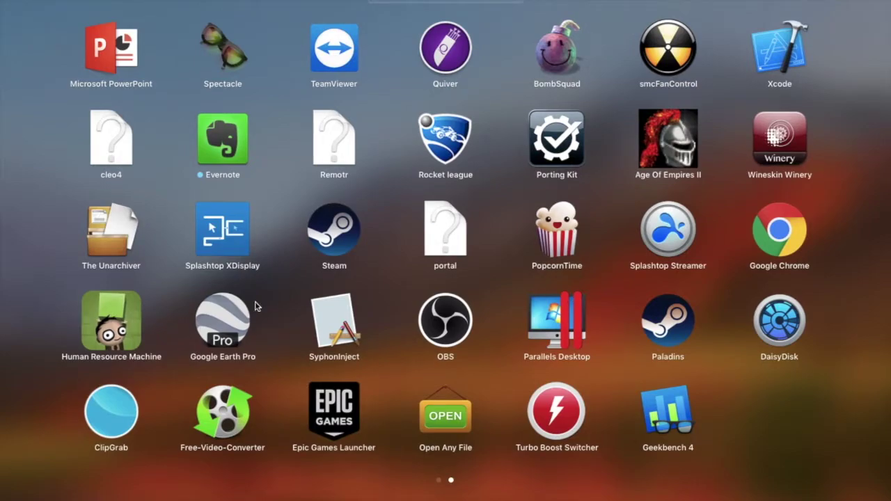
{"action": "scroll", "coordinate": [255, 306], "scroll_direction": "left", "scroll_amount": 3}
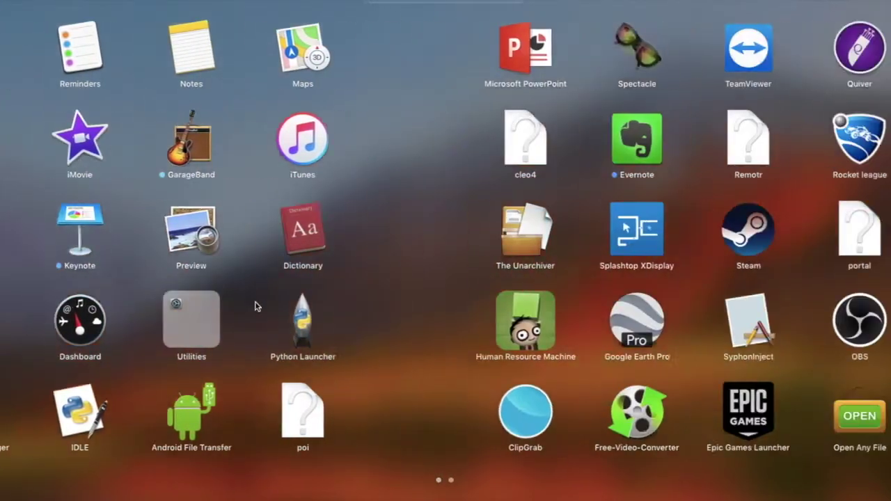
{"action": "scroll", "coordinate": [256, 306], "scroll_direction": "right", "scroll_amount": 3}
{"action": "scroll", "coordinate": [258, 307], "scroll_direction": "left", "scroll_amount": 3}
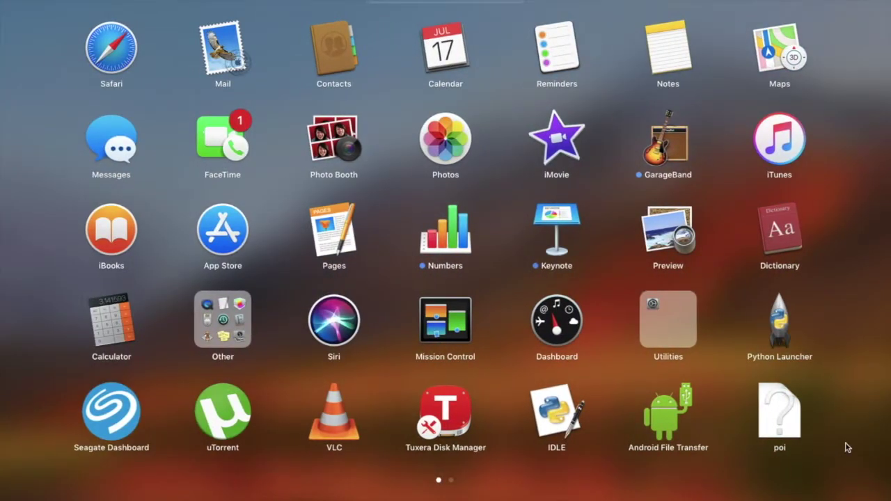
{"action": "left_click", "coordinate": [848, 448]}
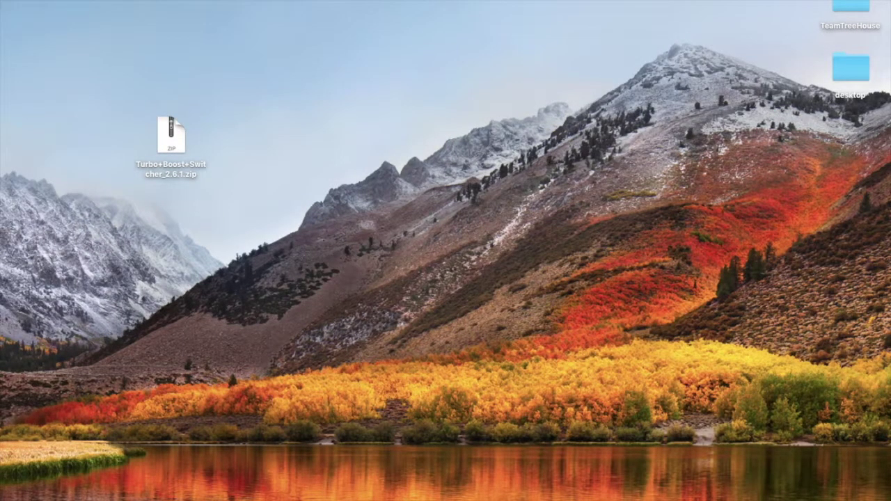
Search Spotlight for "smc" and launch smcFanControl.
{"action": "key", "text": "super+space"}
{"action": "type", "text": "smc"}
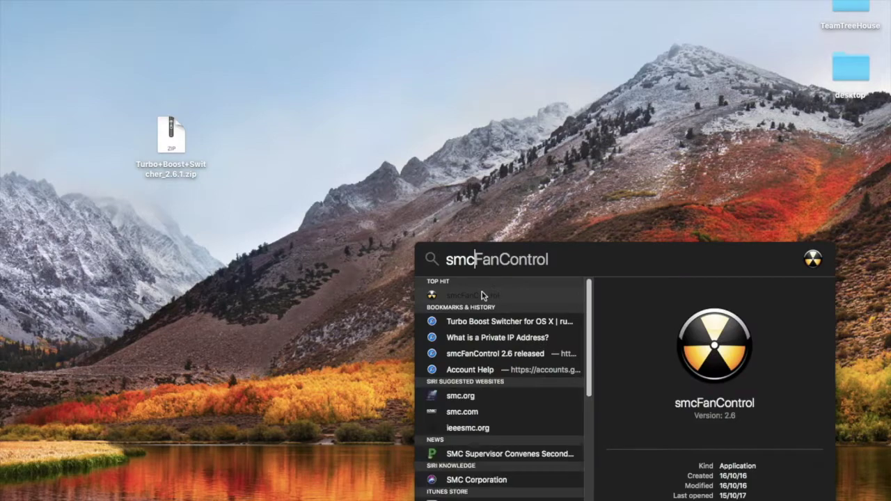
{"action": "key", "text": "super+a"}
{"action": "left_click", "coordinate": [483, 295]}
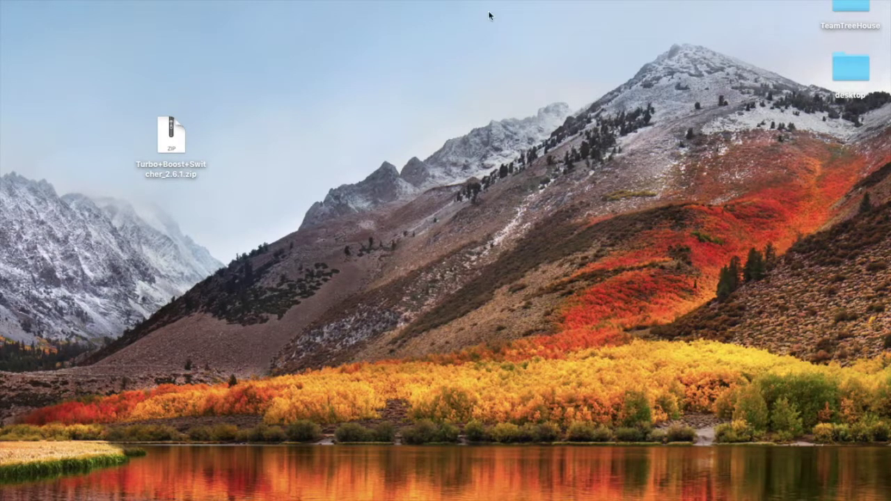
Open smcFanControl's preferences, examine the Exhaust fan's minimum speed in the Game Time ! favorite, and close the window.
{"action": "left_click", "coordinate": [557, 1]}
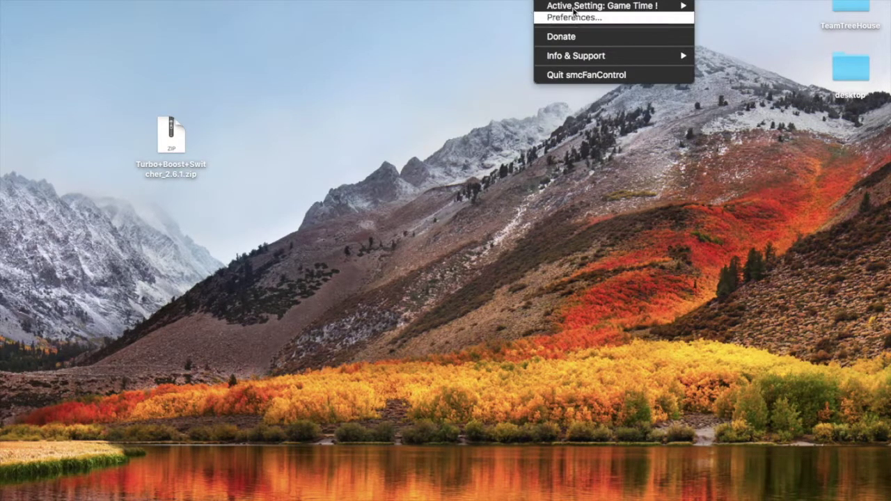
{"action": "left_click", "coordinate": [573, 15]}
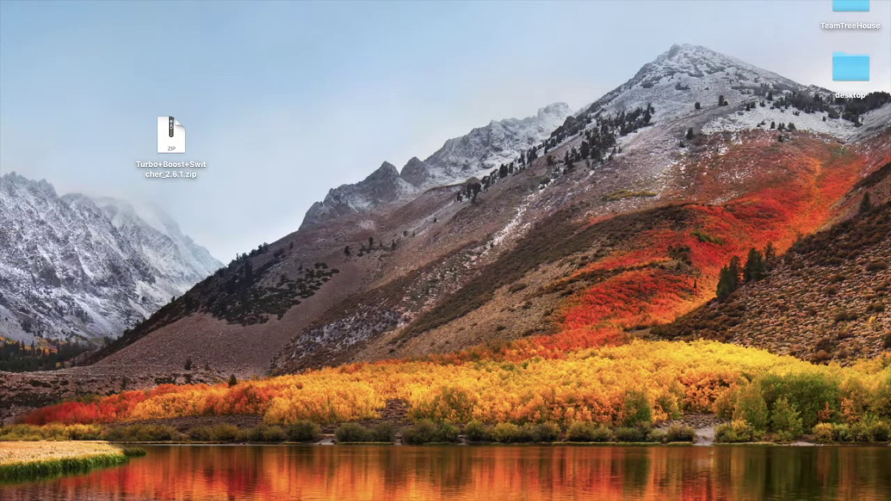
{"action": "left_click", "coordinate": [571, 1]}
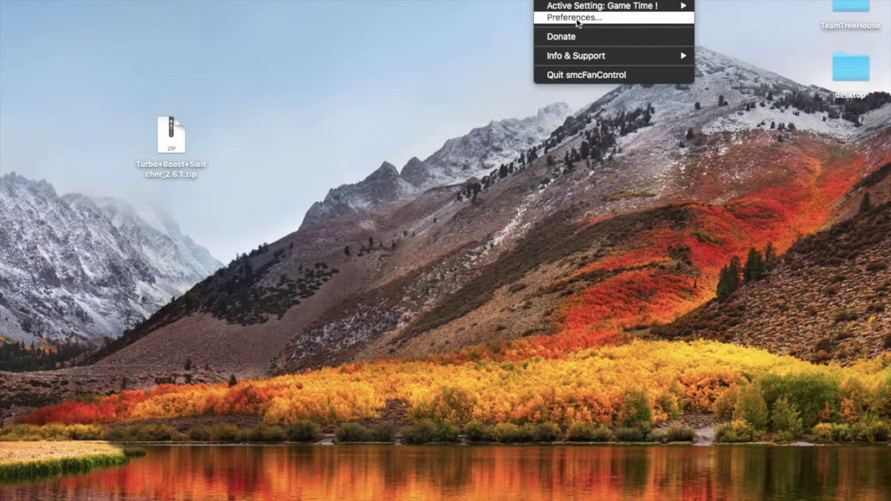
{"action": "left_click", "coordinate": [576, 20]}
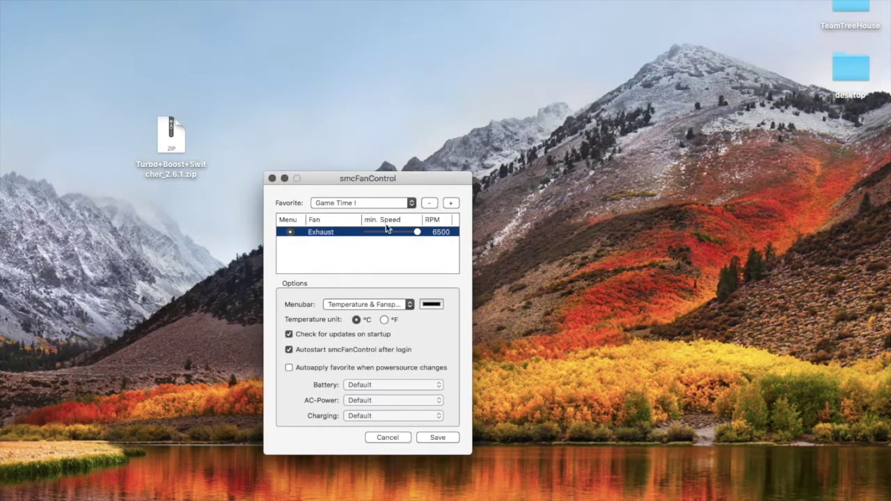
{"action": "left_click", "coordinate": [272, 178]}
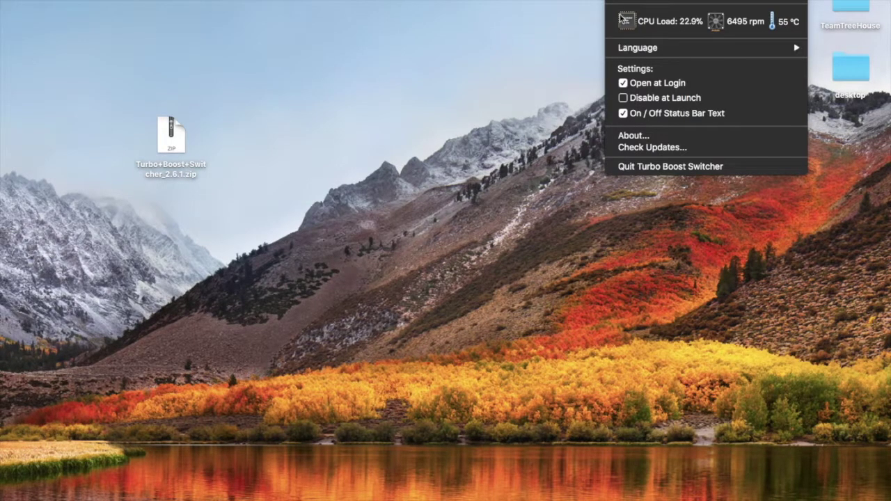
Launch Geekbench 4 from Launchpad, accept its licence agreement, and continue in tryout mode.
{"action": "left_click", "coordinate": [494, 211]}
{"action": "key", "text": "F4"}
{"action": "scroll", "coordinate": [452, 369], "scroll_direction": "right", "scroll_amount": 3}
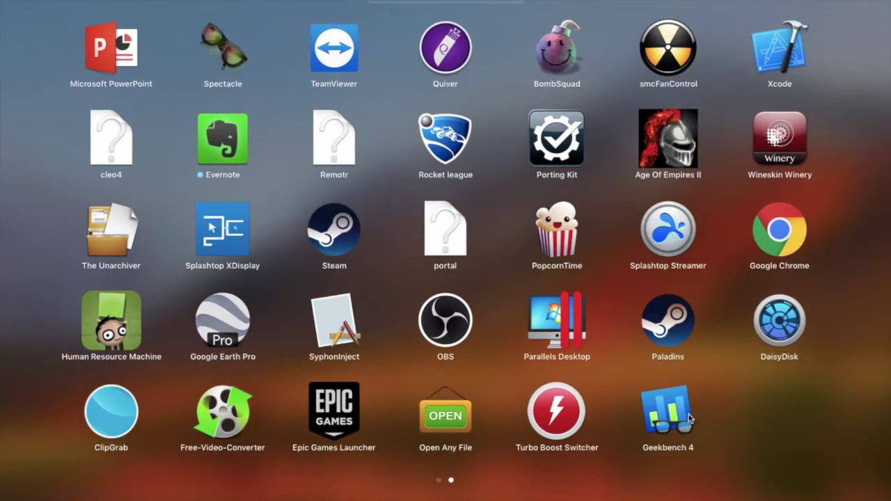
{"action": "left_click", "coordinate": [688, 417]}
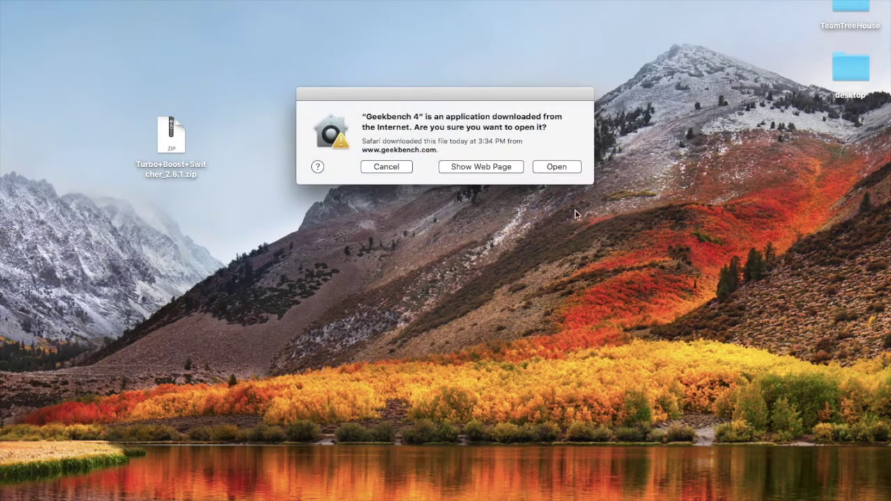
{"action": "left_click", "coordinate": [555, 167]}
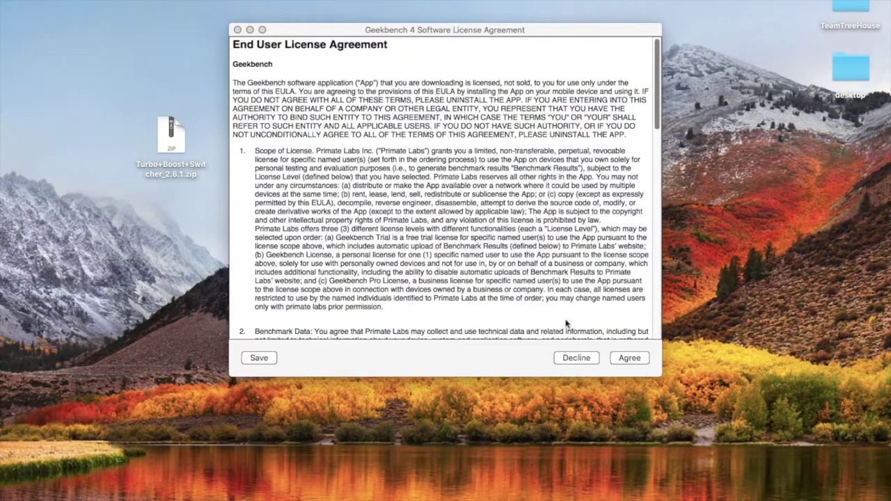
{"action": "left_click", "coordinate": [618, 358]}
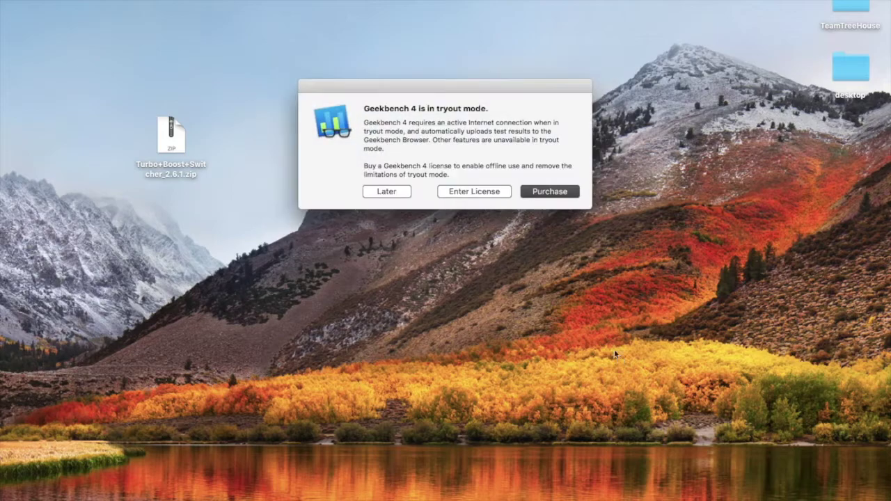
{"action": "left_click", "coordinate": [397, 194]}
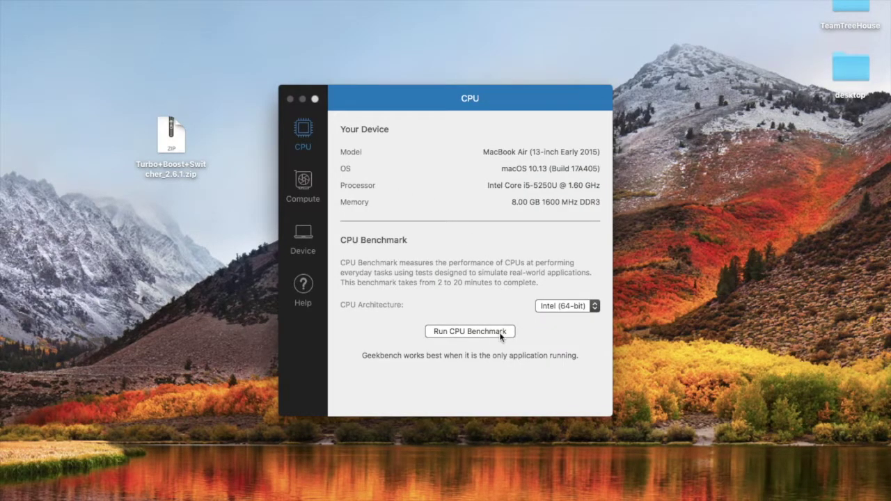
Run the Geekbench CPU benchmark with the Intel (64-bit) architecture.
{"action": "left_click", "coordinate": [501, 334]}
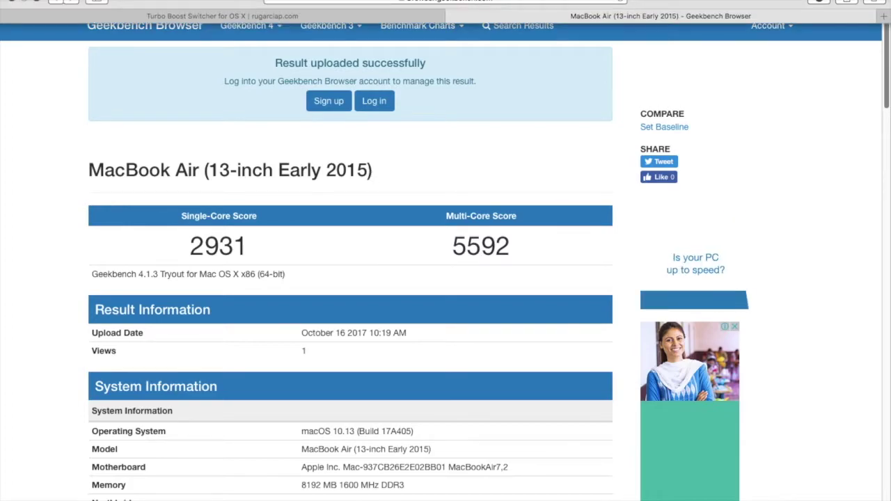
Try to disable Turbo Boost in Turbo Boost Switcher, authorise the change with the account password, and dismiss the system extension alert.
{"action": "left_click", "coordinate": [622, 2]}
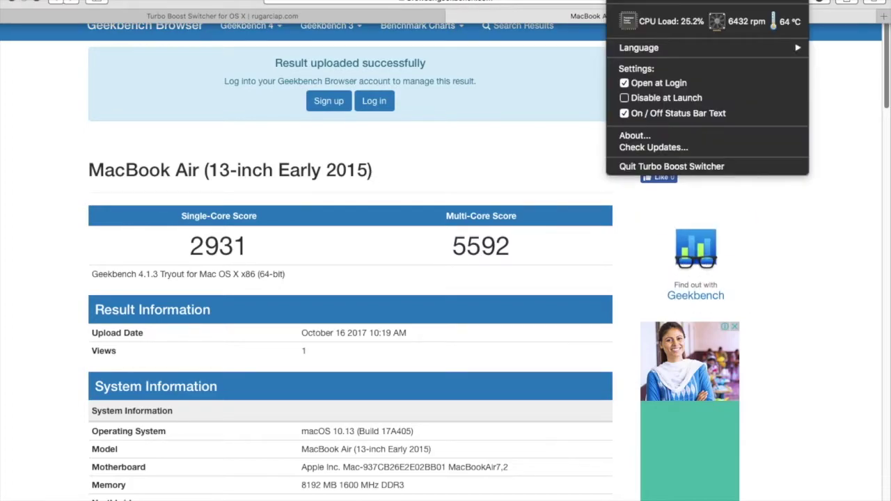
{"action": "left_click", "coordinate": [627, 4]}
{"action": "type", "text": "•••"}
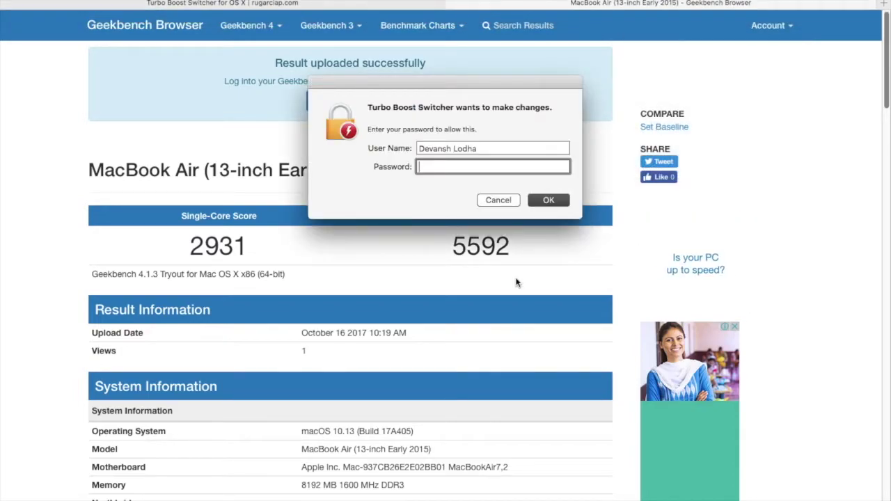
{"action": "type", "text": "••••••"}
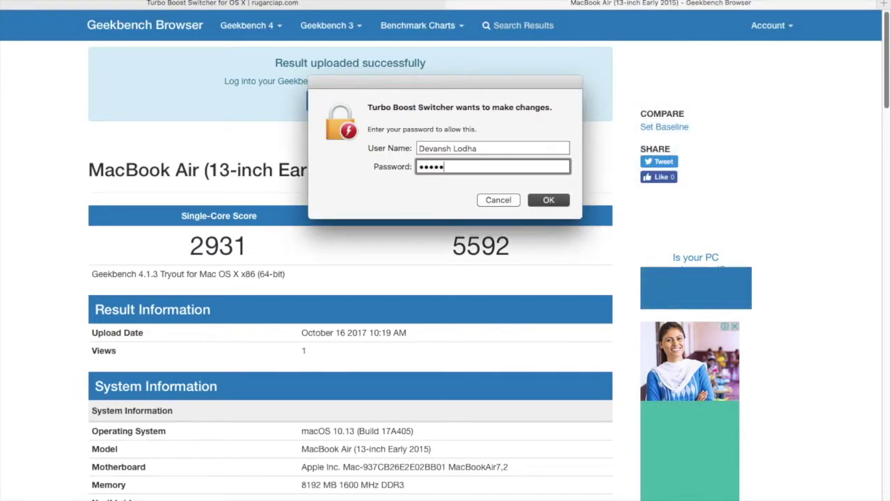
{"action": "type", "text": "•"}
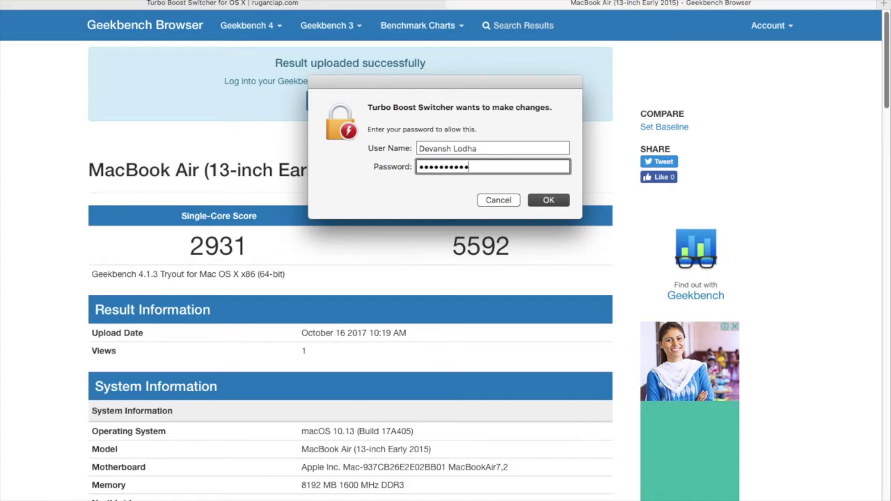
{"action": "key", "text": "Return"}
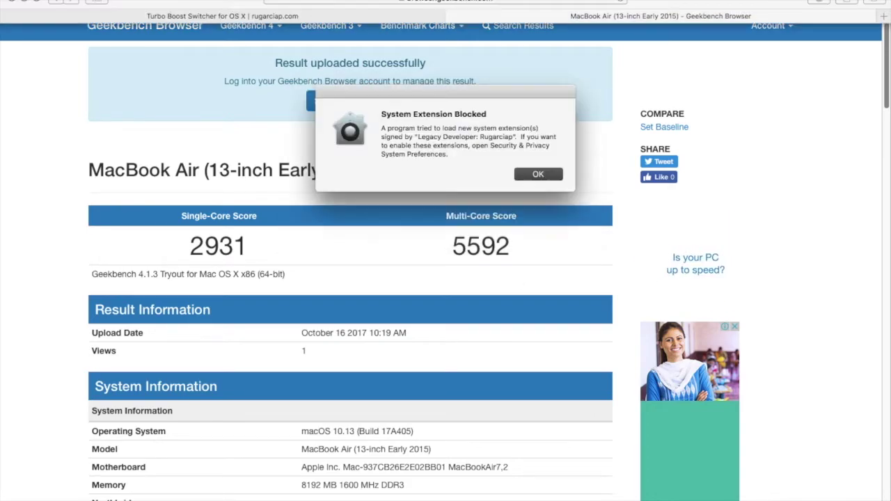
{"action": "left_click", "coordinate": [550, 174]}
Take the browser out of full screen, reposition the Geekbench window on the desktop, and bring the browser window back.
{"action": "left_click", "coordinate": [38, 2]}
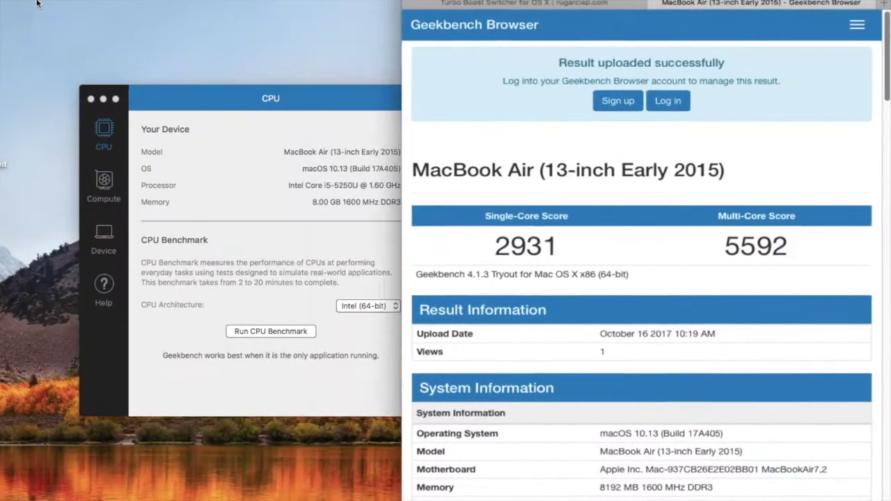
{"action": "key", "text": "super+m"}
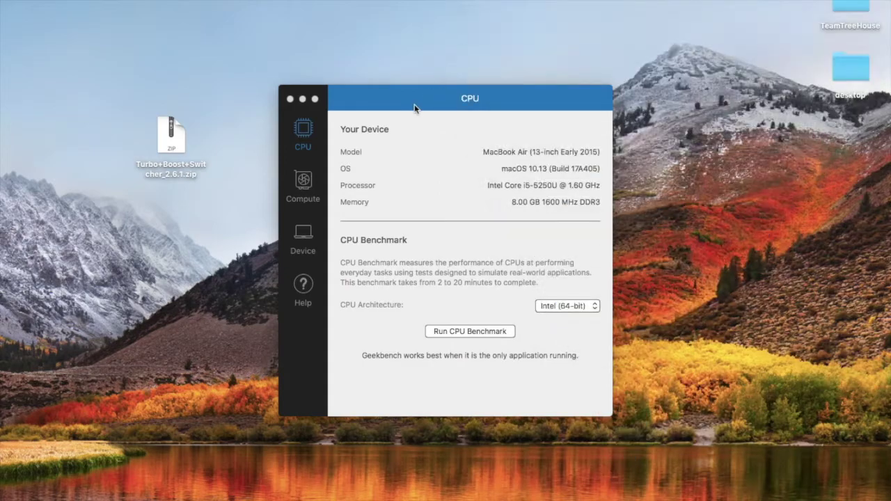
{"action": "left_click_drag", "start_coordinate": [418, 106], "coordinate": [486, 1]}
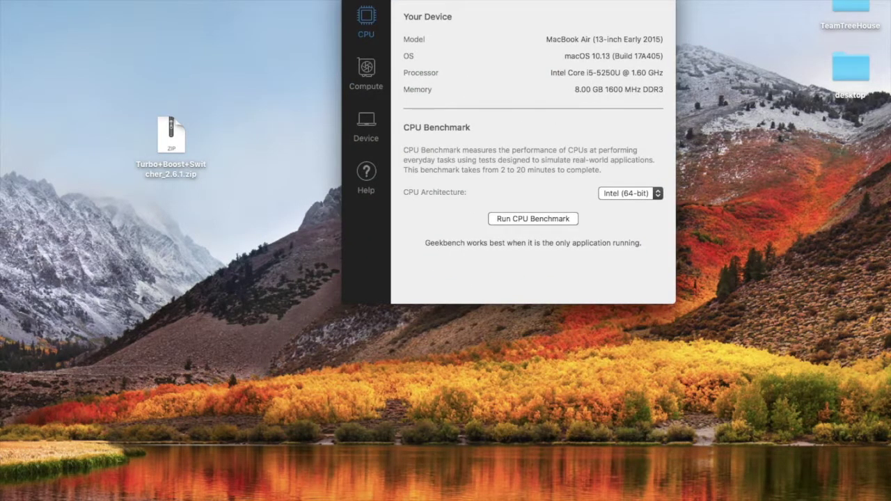
{"action": "left_click", "coordinate": [617, 482]}
Open the README (only High Sierra) file from the Turbo+Boost+Switcher_2 folder and read its instructions on approving blocked system extensions.
{"action": "left_click", "coordinate": [618, 482]}
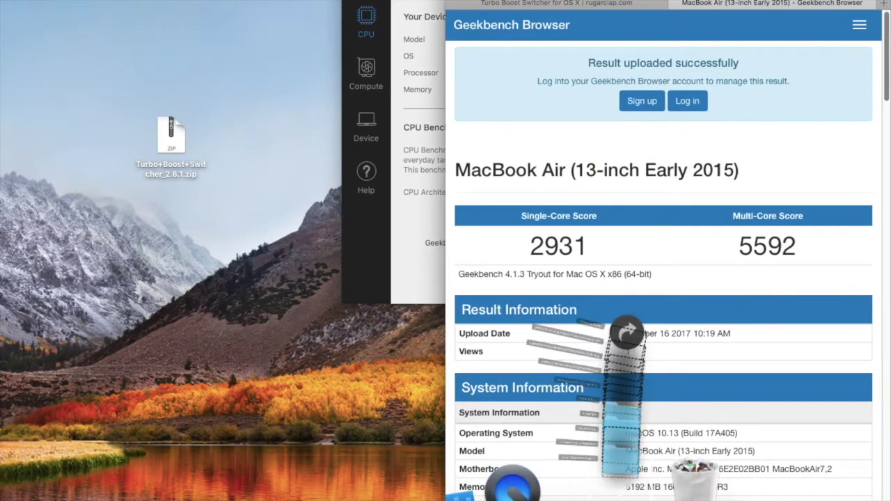
{"action": "left_click", "coordinate": [617, 408]}
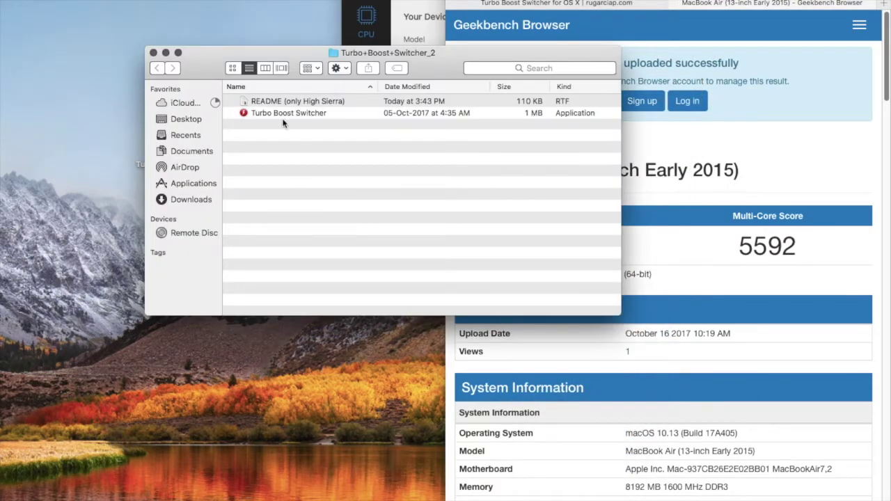
{"action": "double_click", "coordinate": [275, 102]}
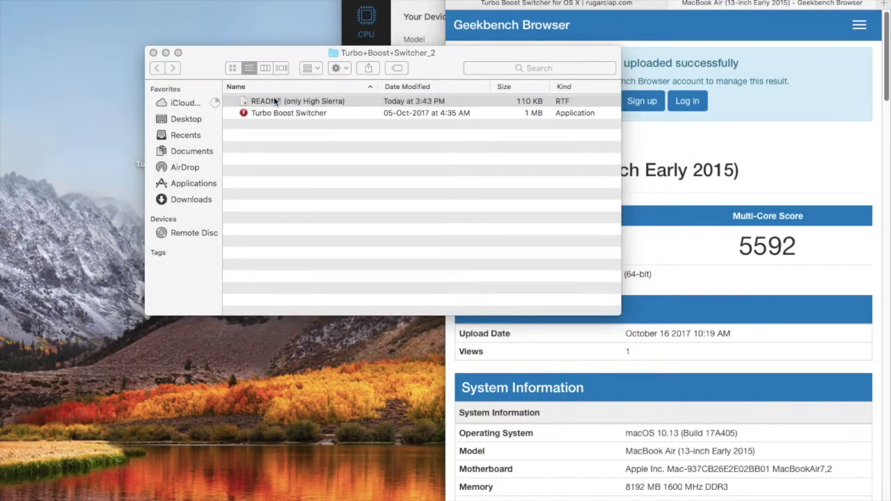
{"action": "scroll", "coordinate": [341, 324], "scroll_direction": "down", "scroll_amount": 2}
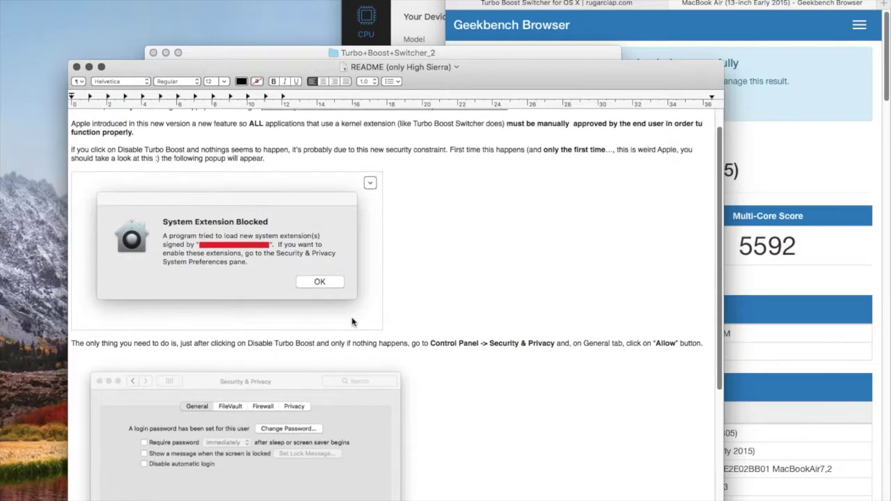
{"action": "scroll", "coordinate": [351, 321], "scroll_direction": "down", "scroll_amount": 1}
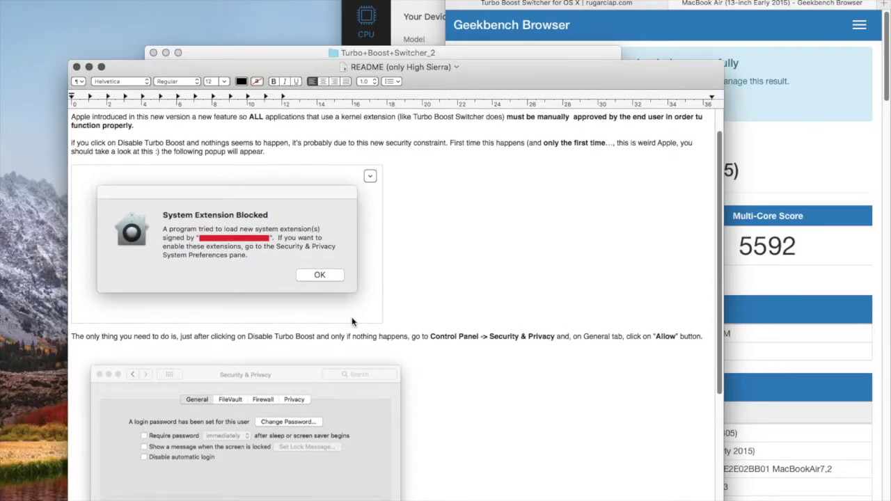
{"action": "scroll", "coordinate": [351, 321], "scroll_direction": "down", "scroll_amount": 3}
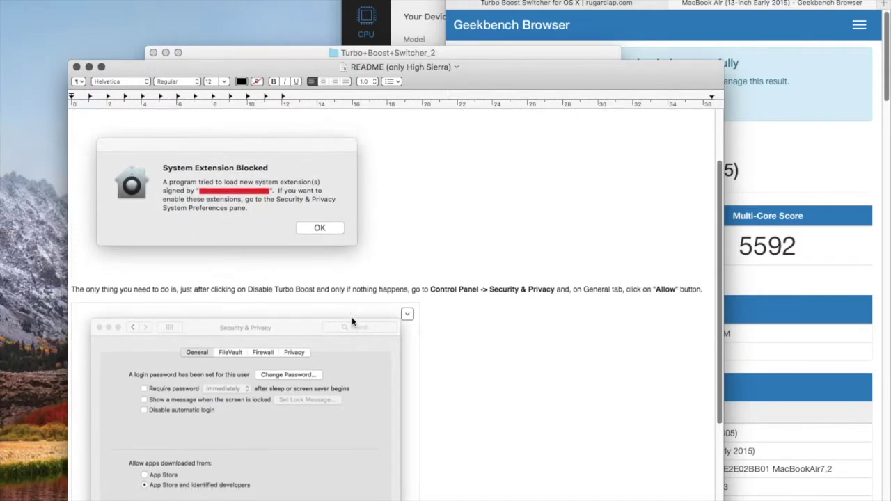
{"action": "scroll", "coordinate": [351, 321], "scroll_direction": "down", "scroll_amount": 3}
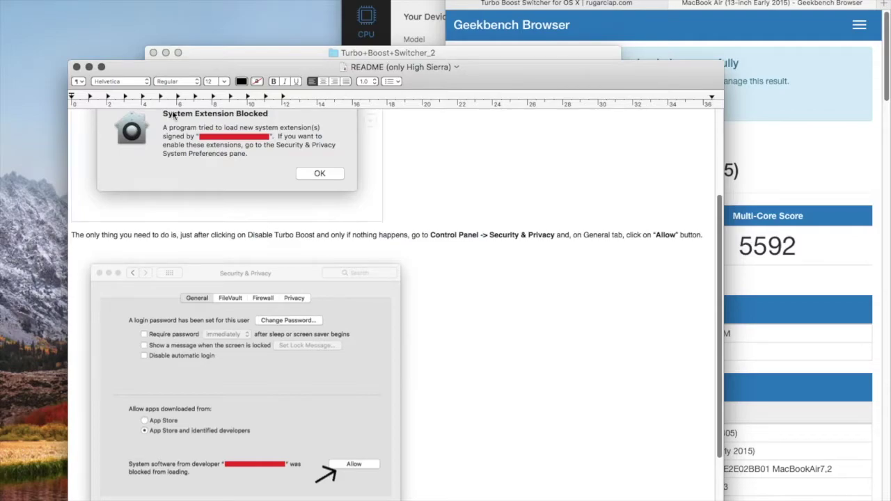
Allow the blocked Turbo Boost Switcher system software in the General settings of Security & Privacy, and close the preferences and README windows.
{"action": "mouse_move", "coordinate": [514, 498]}
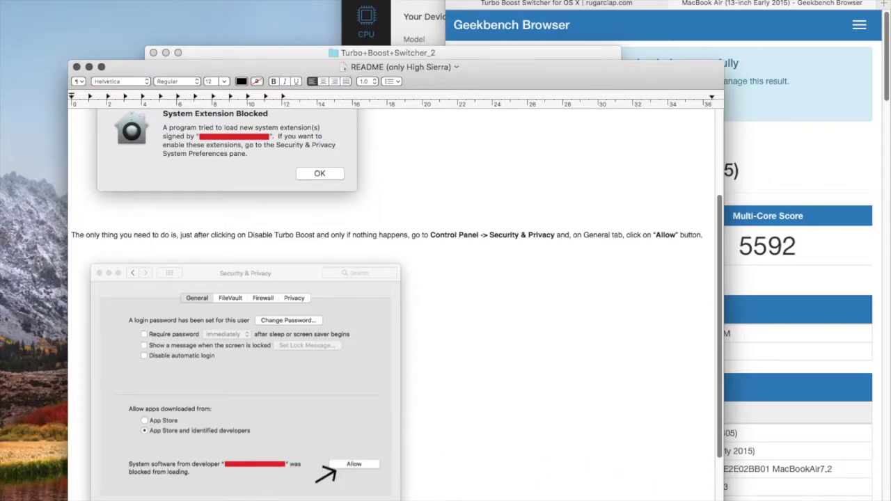
{"action": "left_click", "coordinate": [17, 6]}
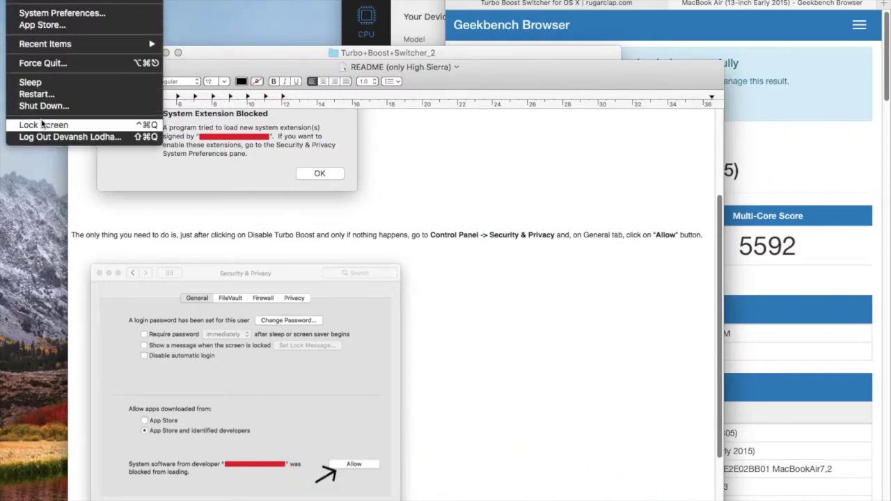
{"action": "left_click", "coordinate": [33, 14]}
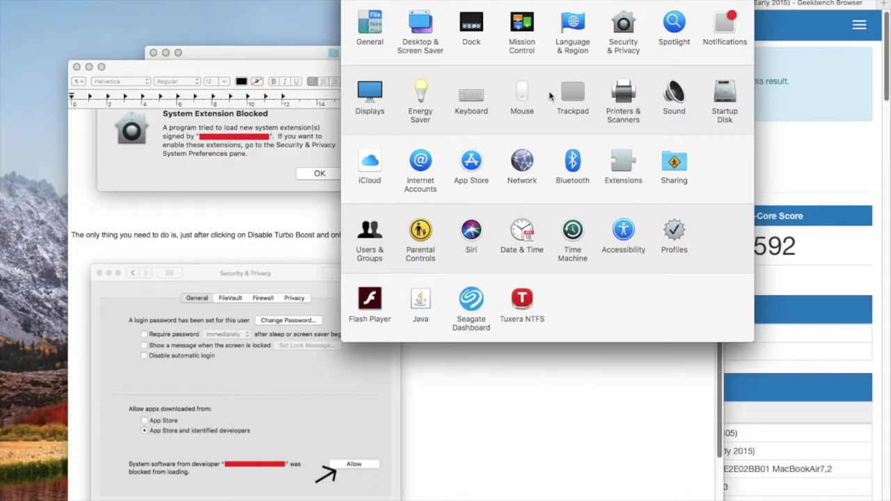
{"action": "left_click", "coordinate": [617, 27]}
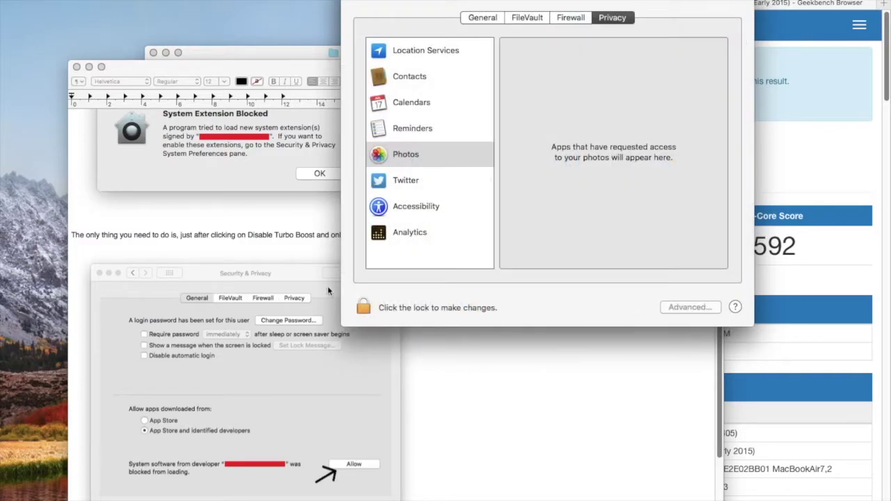
{"action": "left_click", "coordinate": [480, 18]}
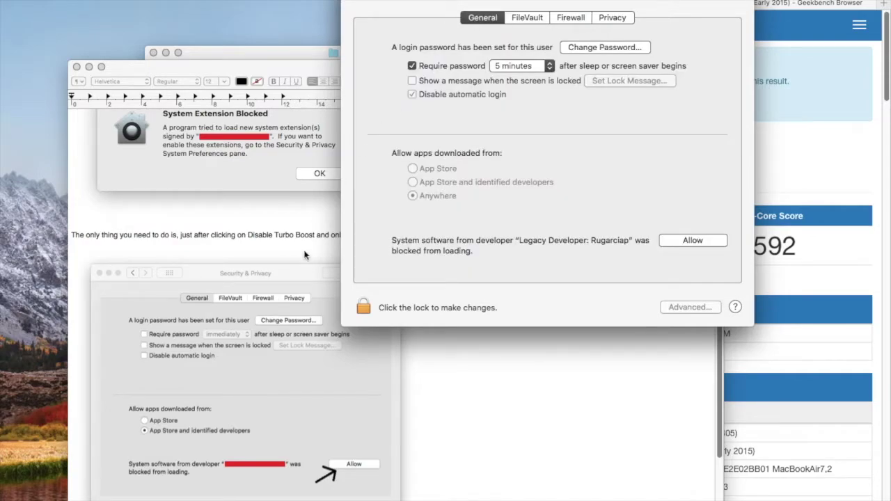
{"action": "left_click", "coordinate": [681, 241]}
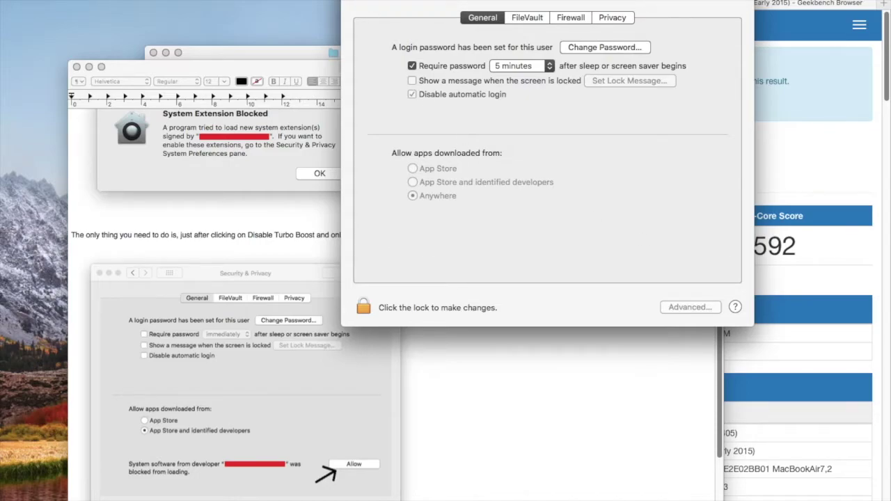
{"action": "left_click", "coordinate": [353, 1]}
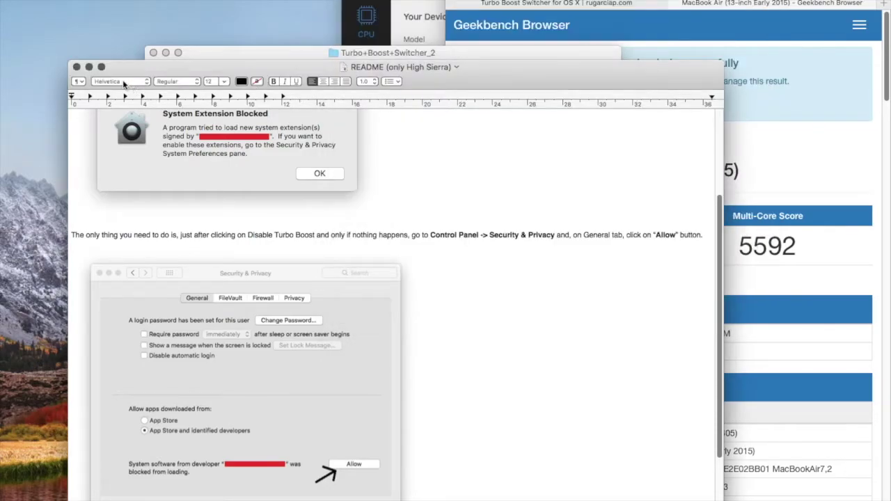
{"action": "left_click", "coordinate": [88, 67]}
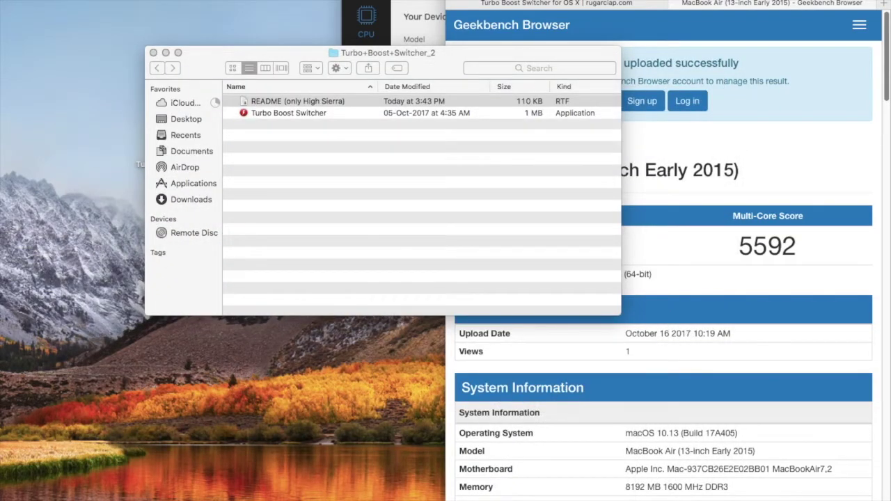
Disable Turbo Boost in Turbo Boost Switcher and check its CPU load, fan speed and temperature readings.
{"action": "left_click", "coordinate": [625, 1]}
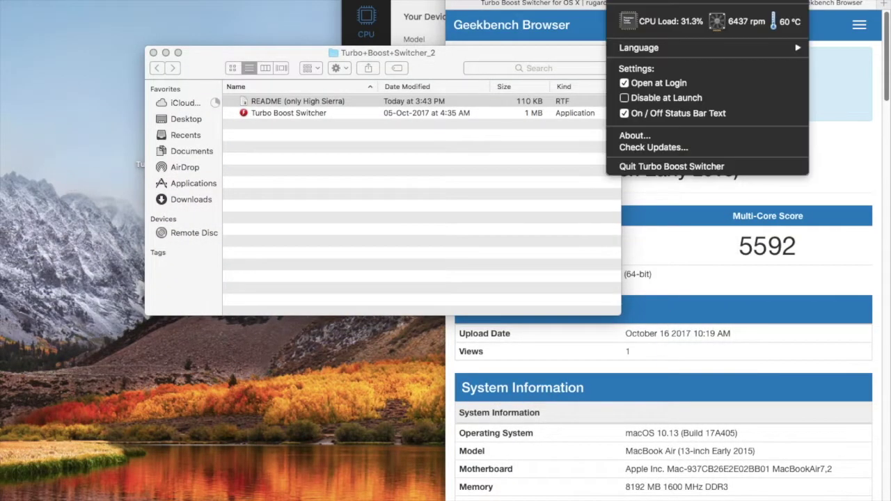
{"action": "left_click", "coordinate": [626, 1]}
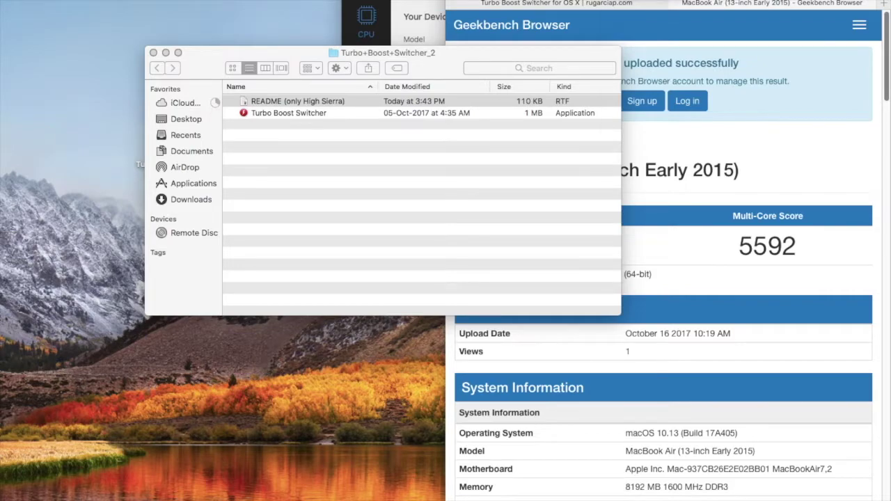
{"action": "left_click", "coordinate": [626, 1]}
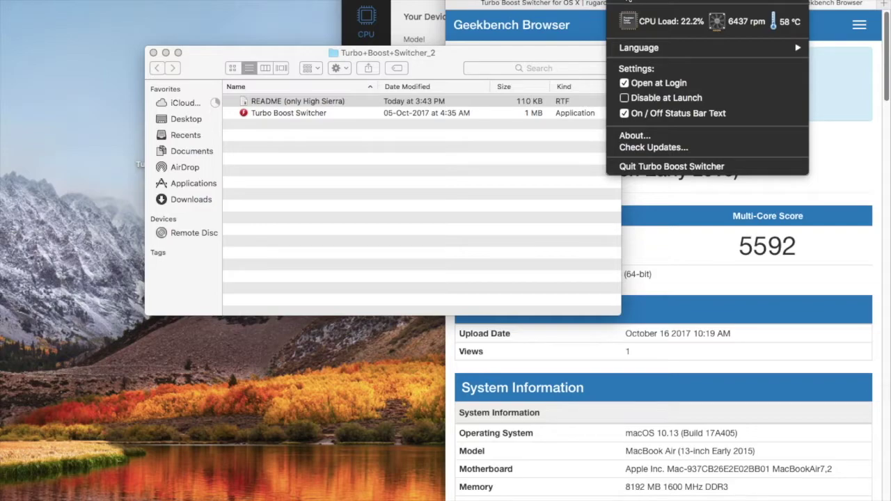
{"action": "left_click", "coordinate": [627, 2]}
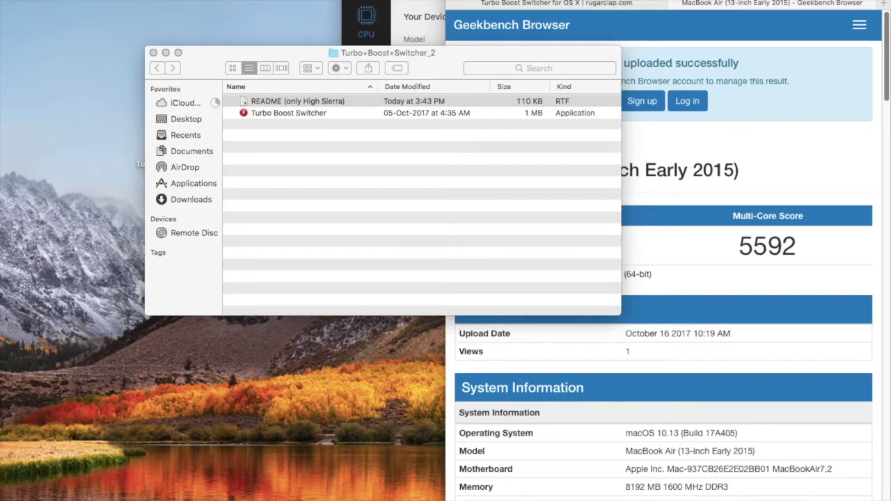
{"action": "left_click", "coordinate": [626, 1]}
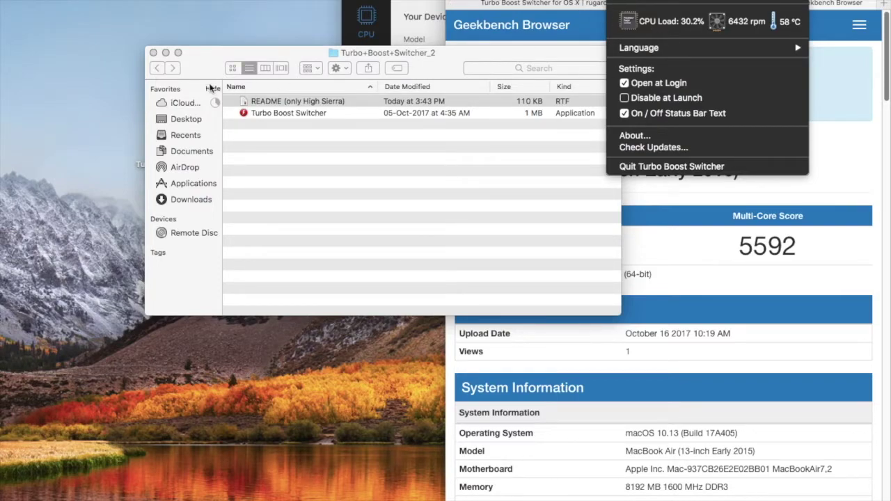
Close the Turbo+Boost+Switcher_2 folder window, run the Geekbench CPU benchmark again, and move its window beside the browser.
{"action": "left_click", "coordinate": [153, 53]}
{"action": "left_click", "coordinate": [413, 73]}
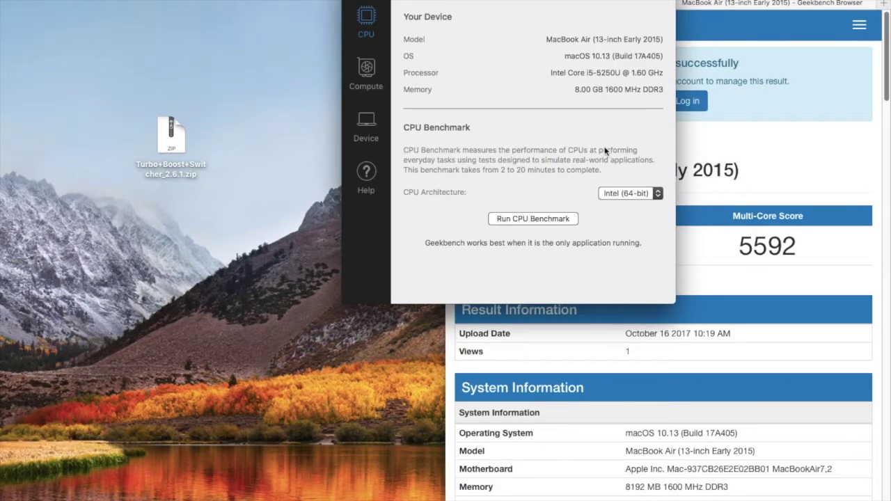
{"action": "left_click", "coordinate": [547, 219]}
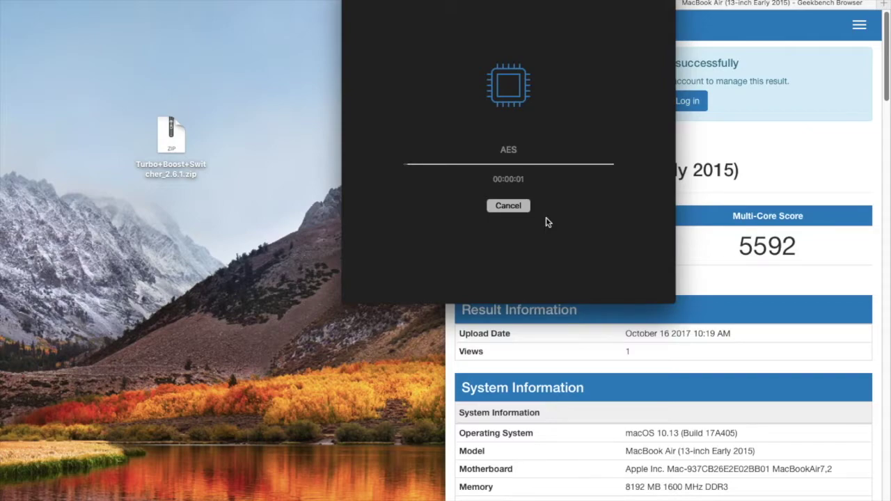
{"action": "left_click_drag", "start_coordinate": [529, 1], "coordinate": [295, 68]}
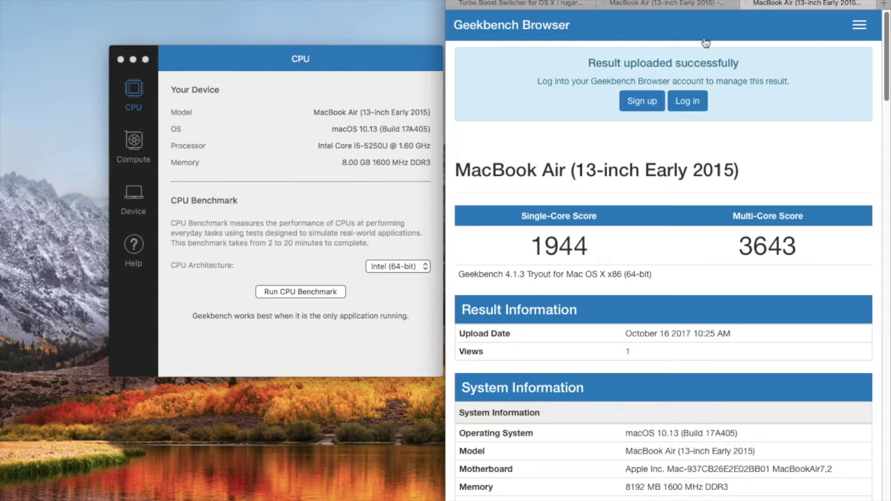
Copy the web address of the newest Geekbench result, uploaded October 16 2017 10:25 AM, and close its tab.
{"action": "right_click", "coordinate": [675, 0]}
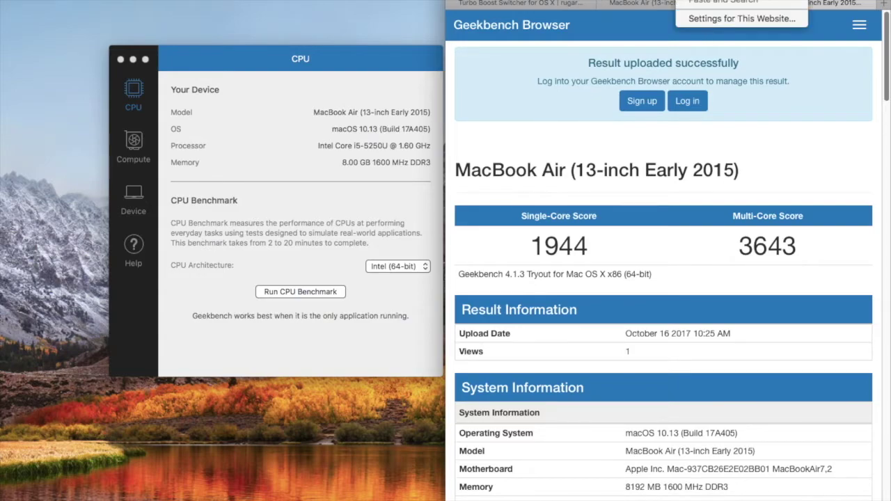
{"action": "key", "text": "Escape"}
{"action": "left_click", "coordinate": [669, 0]}
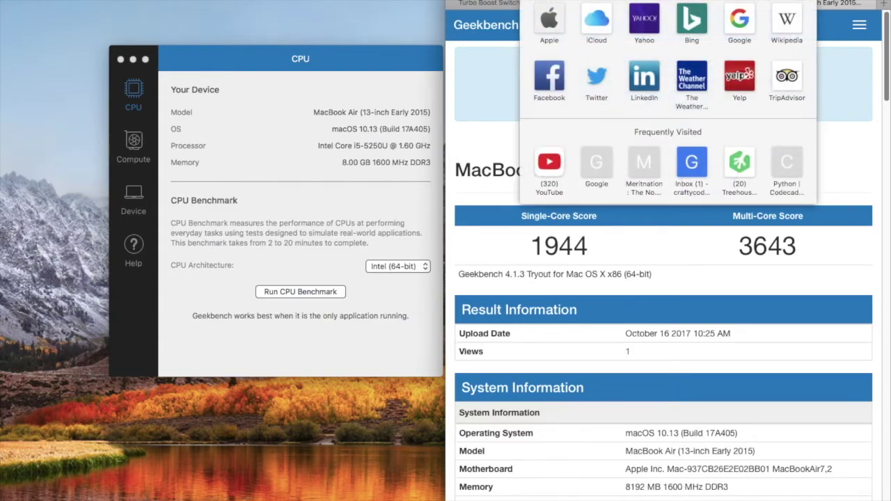
{"action": "right_click", "coordinate": [659, 0]}
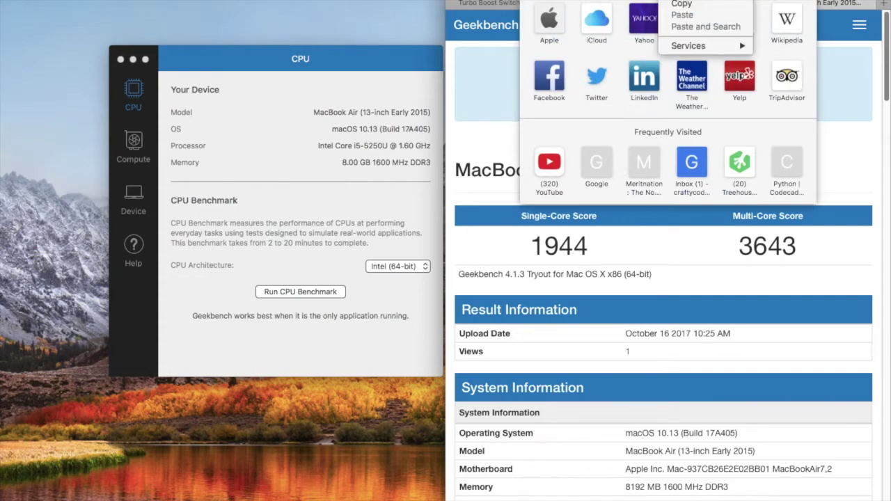
{"action": "left_click", "coordinate": [668, 6]}
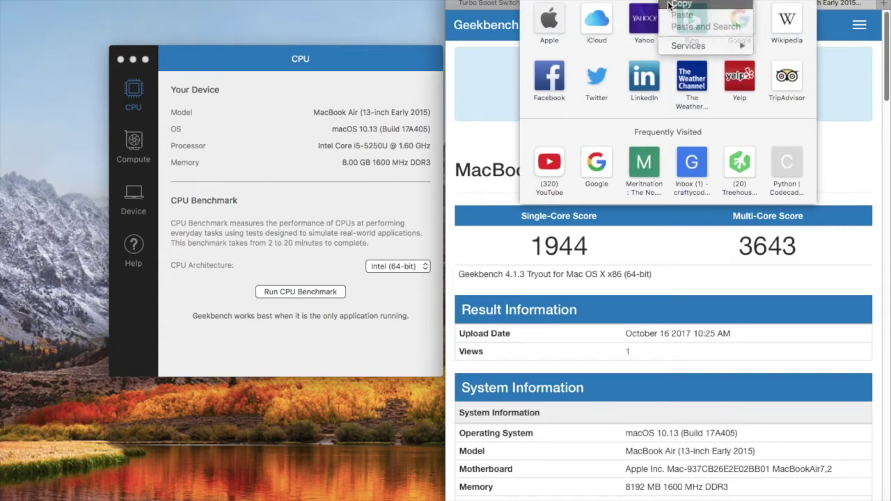
{"action": "left_click", "coordinate": [762, 6]}
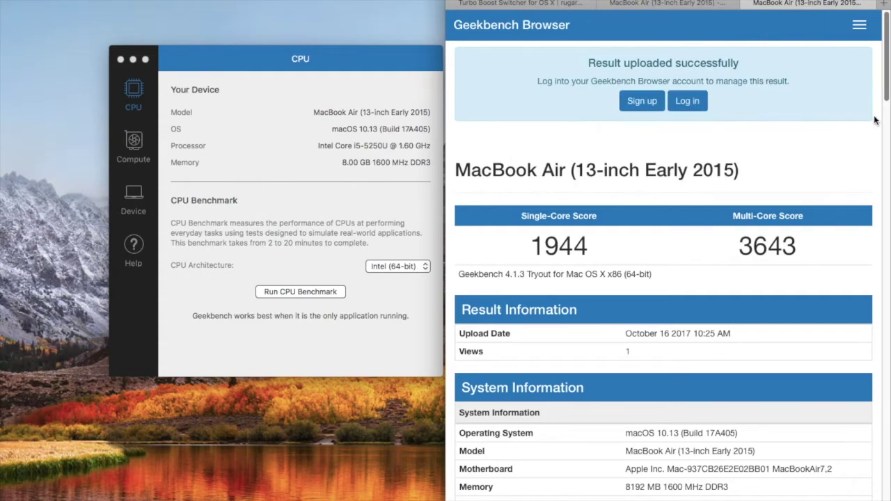
{"action": "left_click", "coordinate": [747, 3]}
Open a new Safari window beside the earlier result and load the copied Geekbench result address in it.
{"action": "mouse_move", "coordinate": [388, 496]}
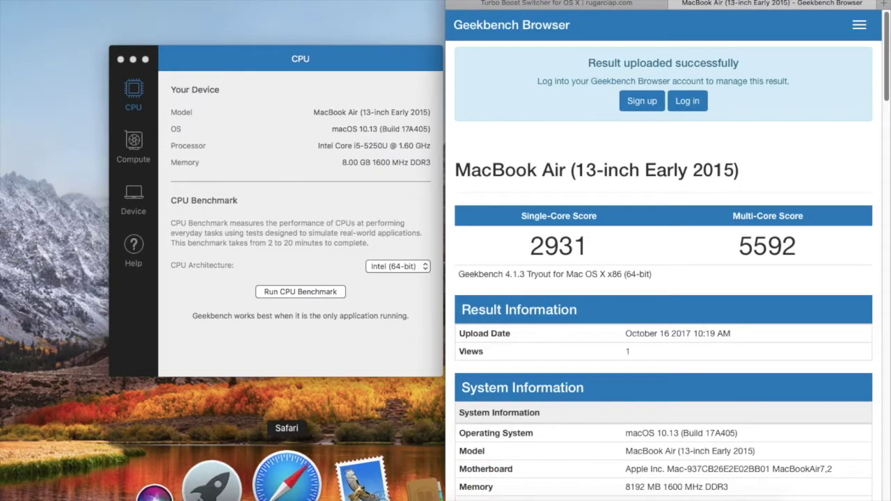
{"action": "right_click", "coordinate": [292, 479]}
{"action": "left_click", "coordinate": [310, 360]}
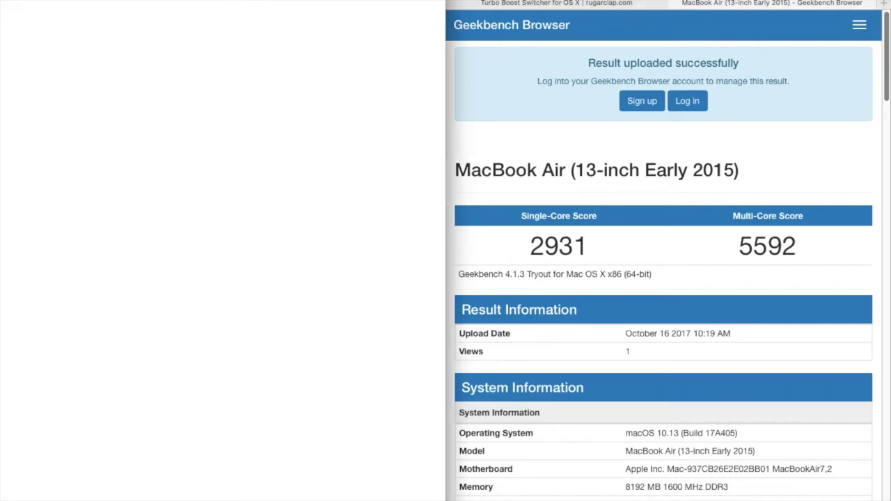
{"action": "left_click", "coordinate": [242, 1]}
{"action": "key", "text": "super+v"}
{"action": "key", "text": "Return"}
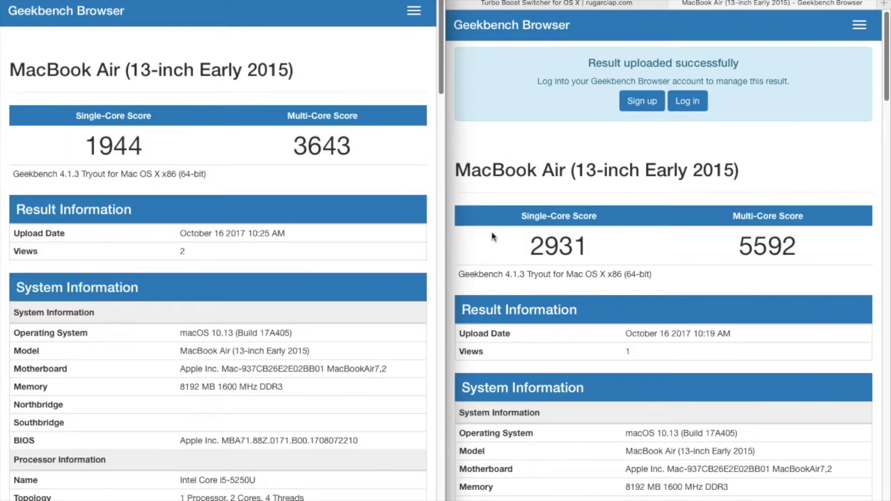
Compare the single-core and multi-core scores of the two results side by side, and check the Turbo Boost Switcher readings.
{"action": "scroll", "coordinate": [688, 228], "scroll_direction": "down", "scroll_amount": 2}
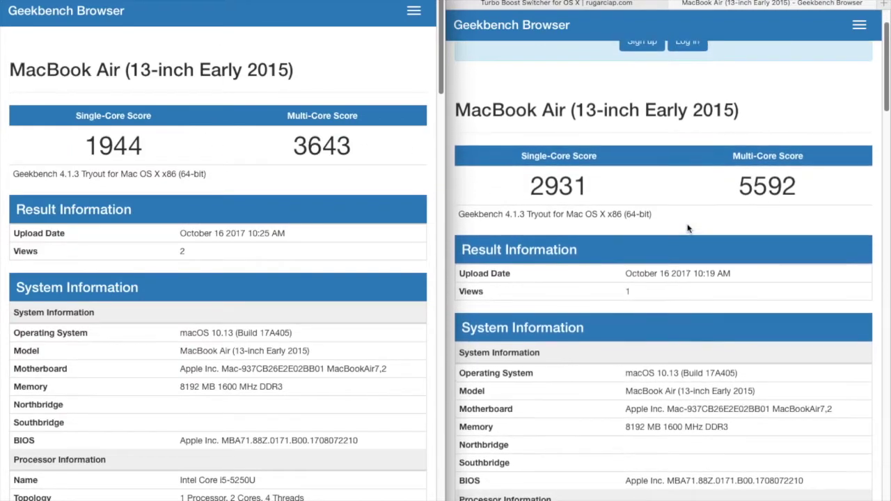
{"action": "scroll", "coordinate": [688, 228], "scroll_direction": "down", "scroll_amount": 3}
{"action": "scroll", "coordinate": [688, 229], "scroll_direction": "up", "scroll_amount": 2}
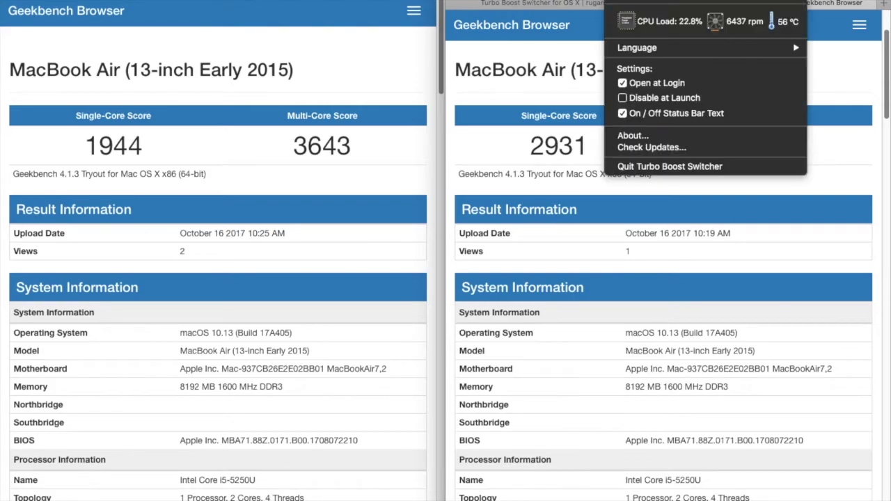
{"action": "key", "text": "Escape"}
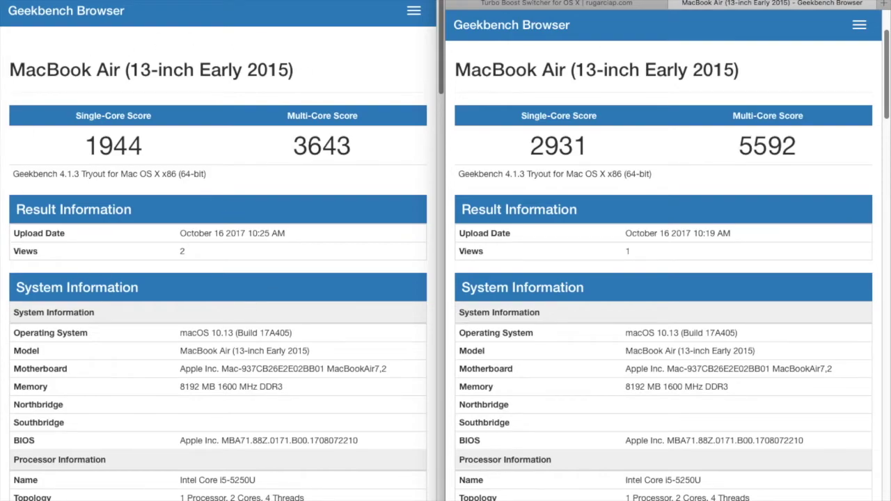
Re-enable Turbo Boost in Turbo Boost Switcher and authorize the change with the account password.
{"action": "left_click", "coordinate": [632, 3]}
{"action": "type", "text": "••••••"}
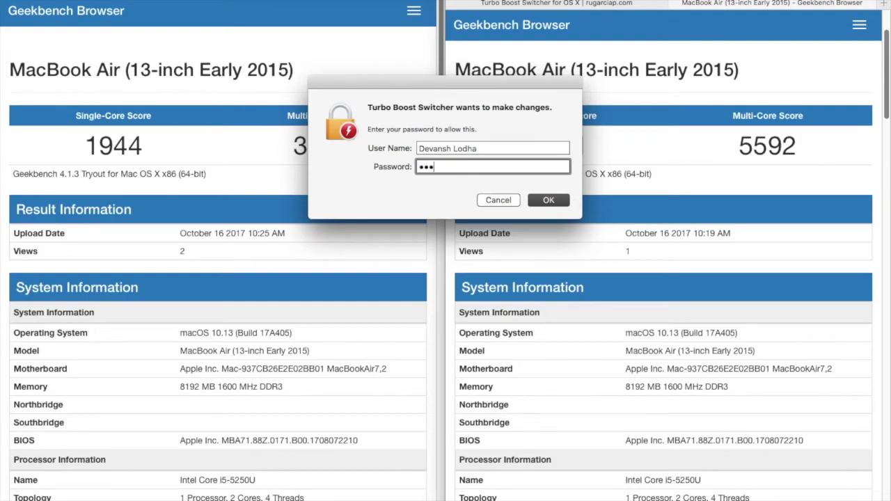
{"action": "type", "text": "••••"}
{"action": "key", "text": "Return"}
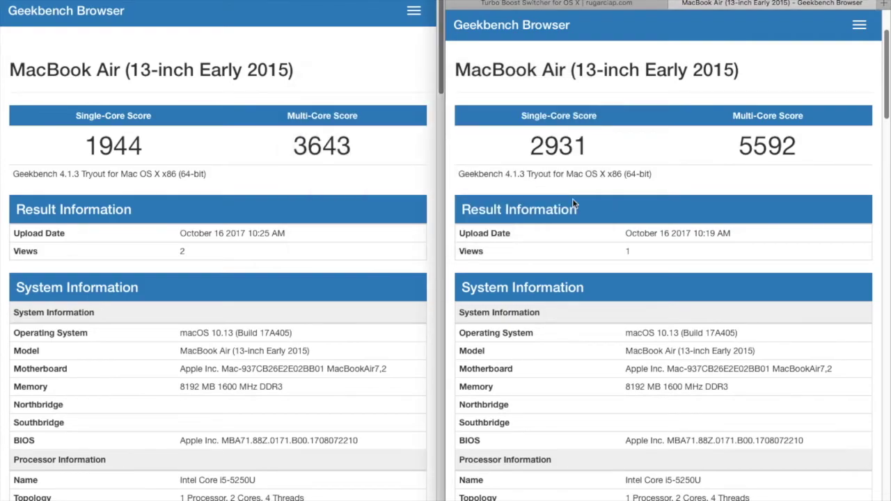